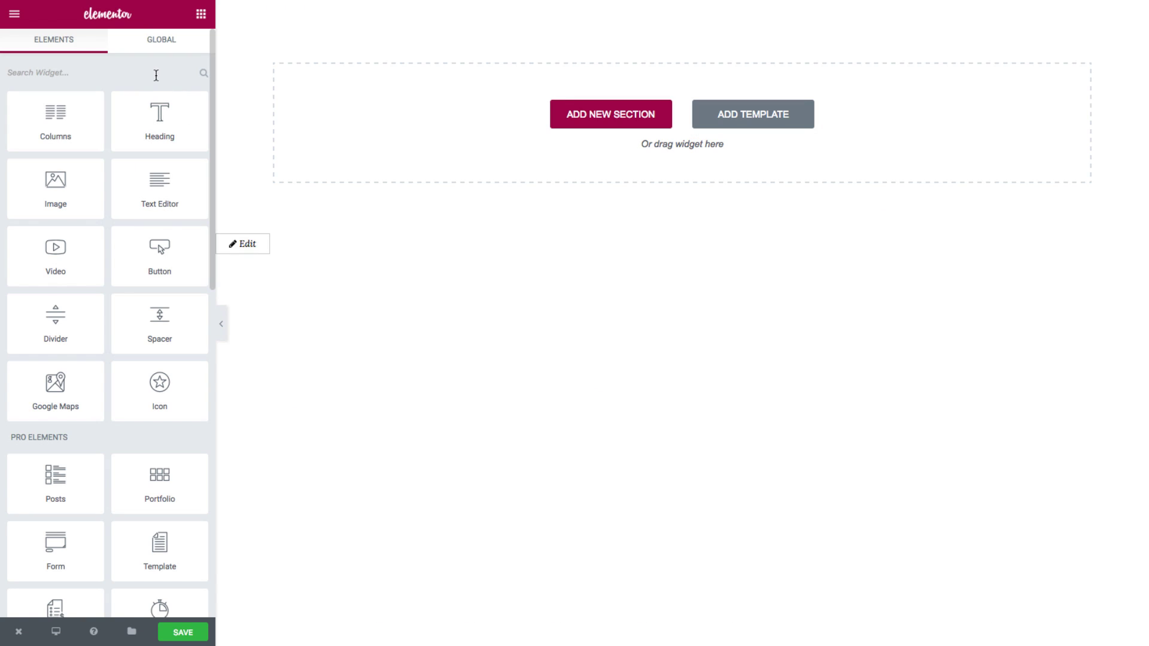
Search 'portfolio' and drop the Portfolio widget onto the empty page, showing three images in a row.
{"action": "type", "text": "portfolio"}
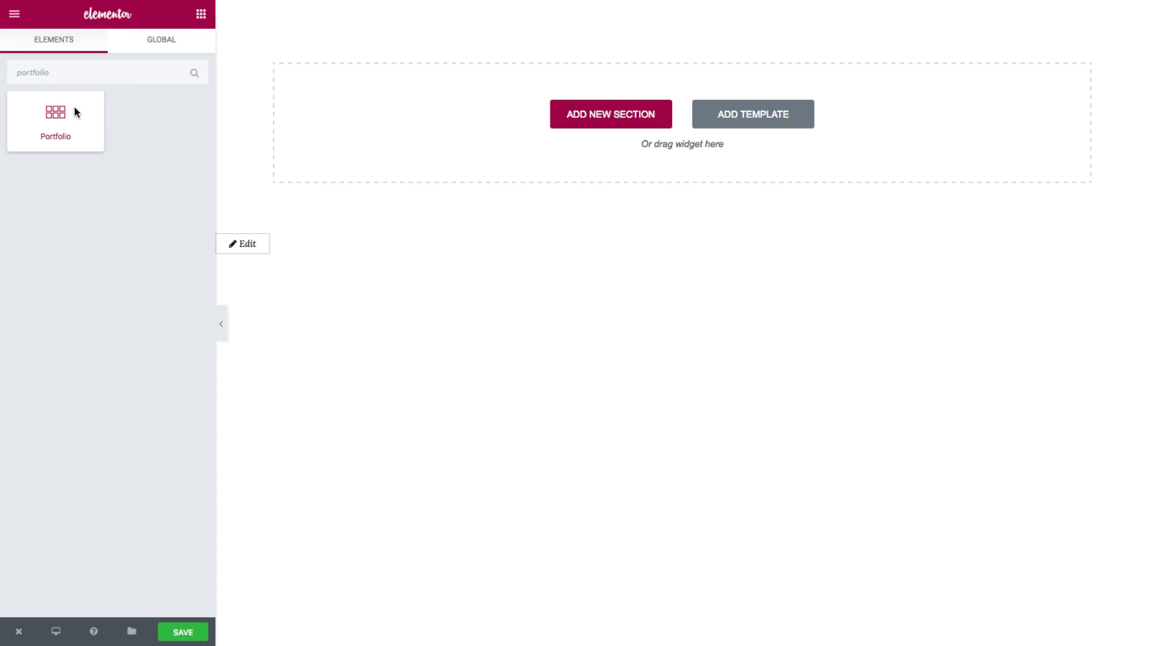
{"action": "left_click_drag", "start_coordinate": [74, 107], "coordinate": [424, 104]}
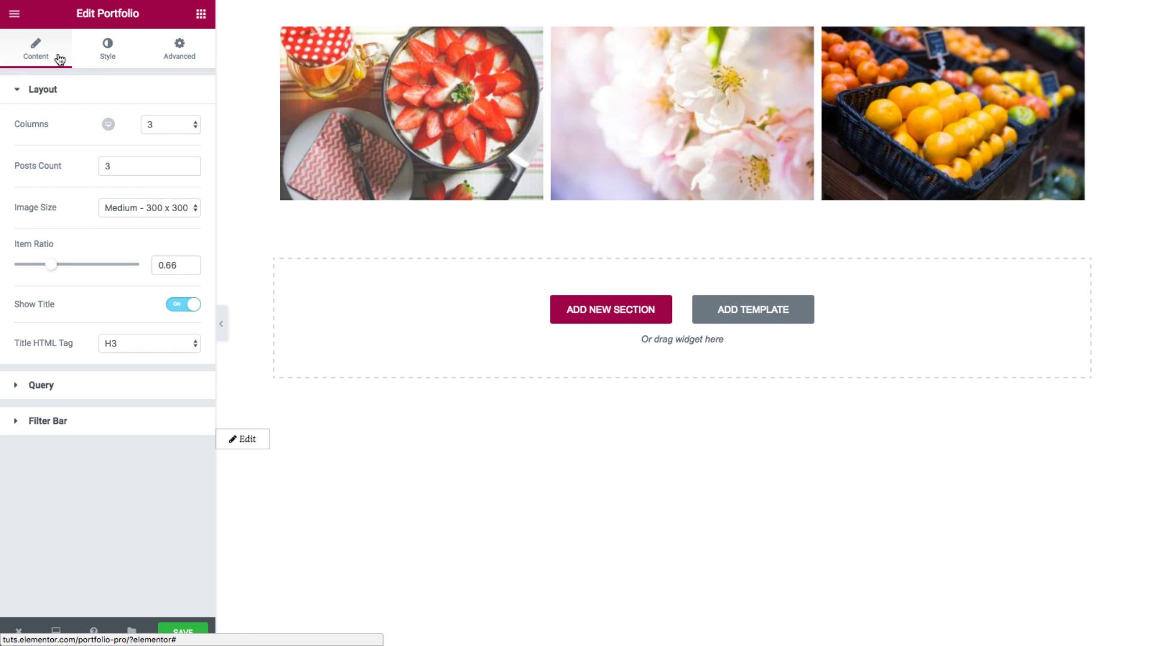
{"action": "left_click", "coordinate": [85, 90]}
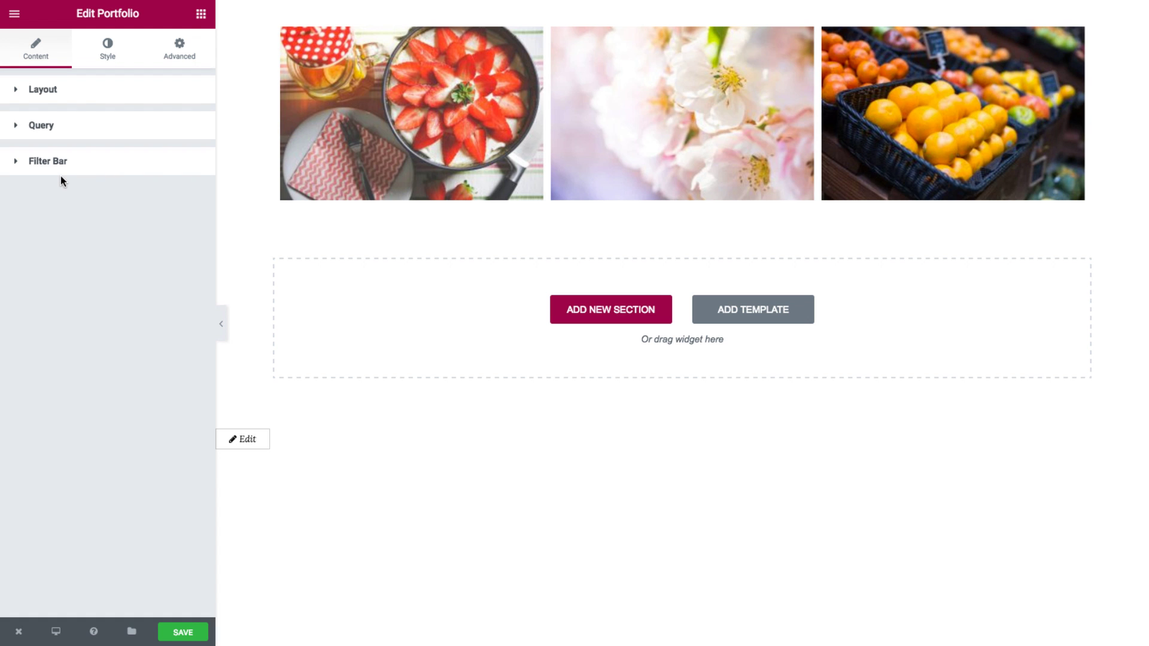
{"action": "left_click", "coordinate": [66, 101]}
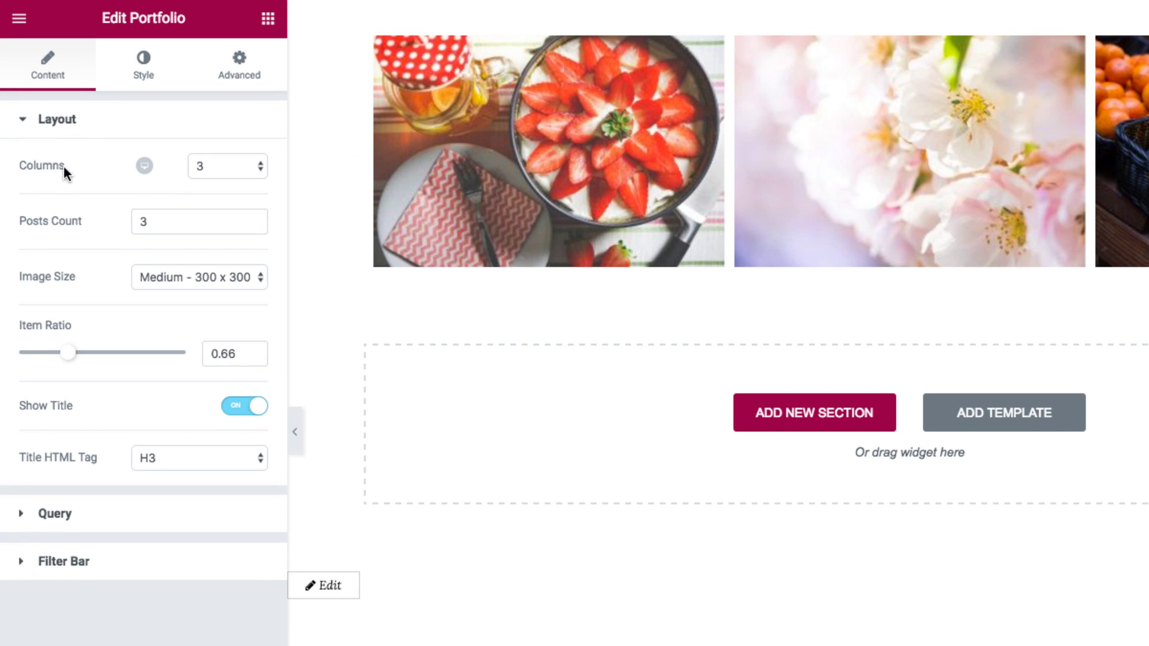
{"action": "left_click", "coordinate": [218, 167]}
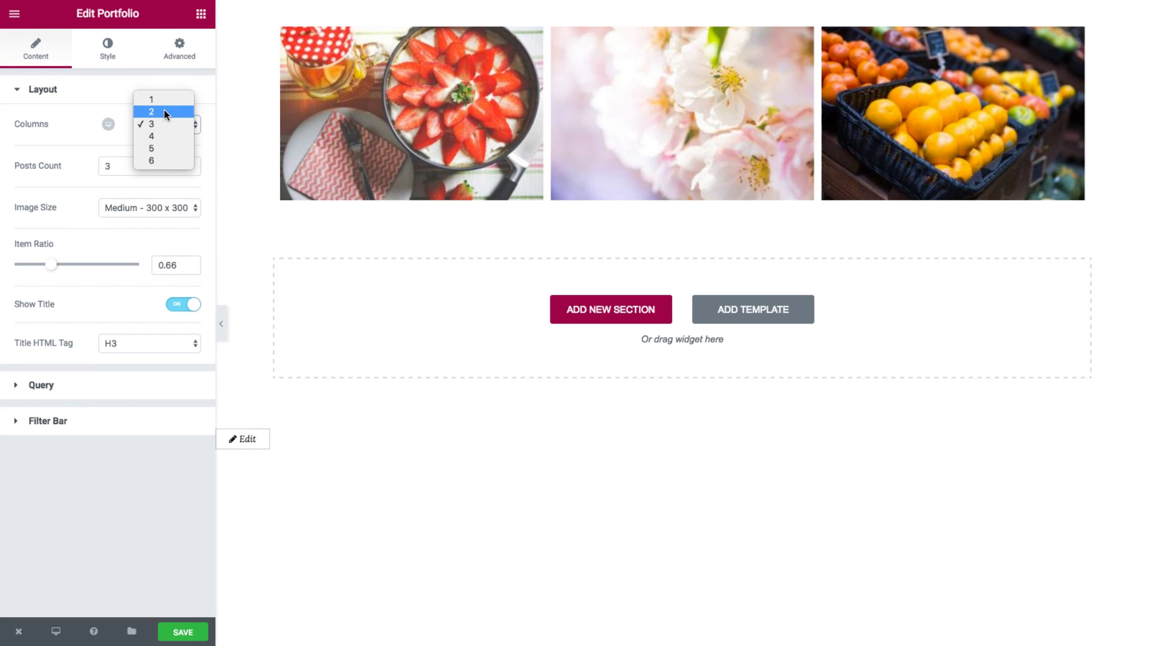
{"action": "left_click", "coordinate": [195, 134]}
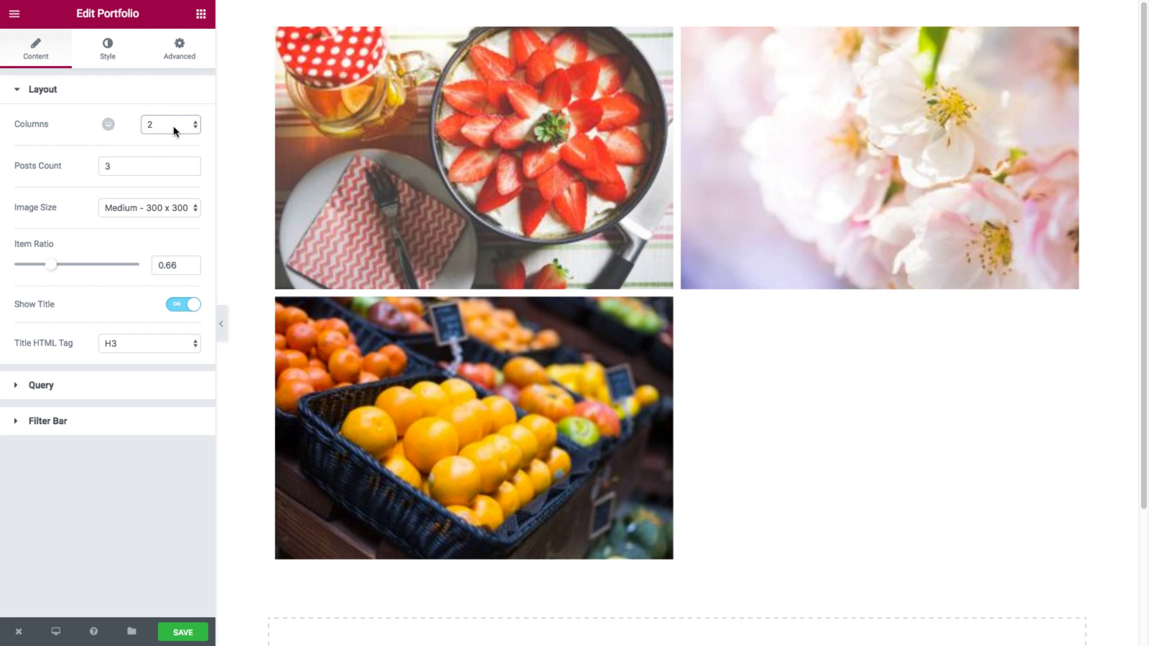
{"action": "left_click", "coordinate": [173, 126]}
{"action": "left_click", "coordinate": [175, 152]}
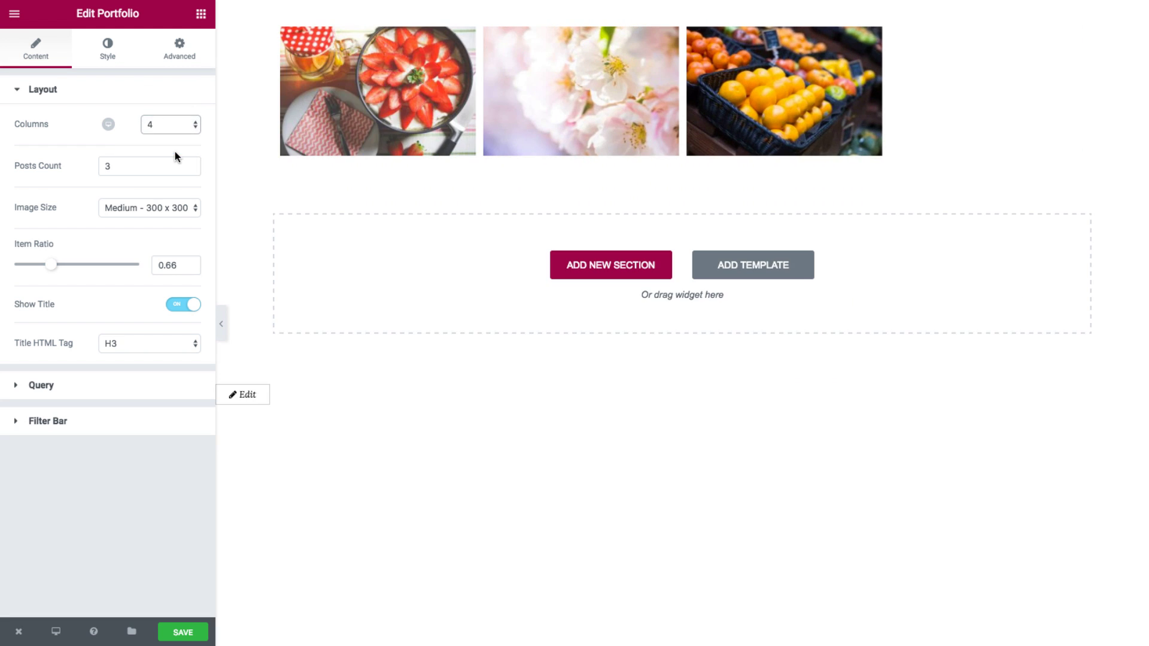
{"action": "left_click", "coordinate": [165, 128]}
{"action": "left_click", "coordinate": [164, 112]}
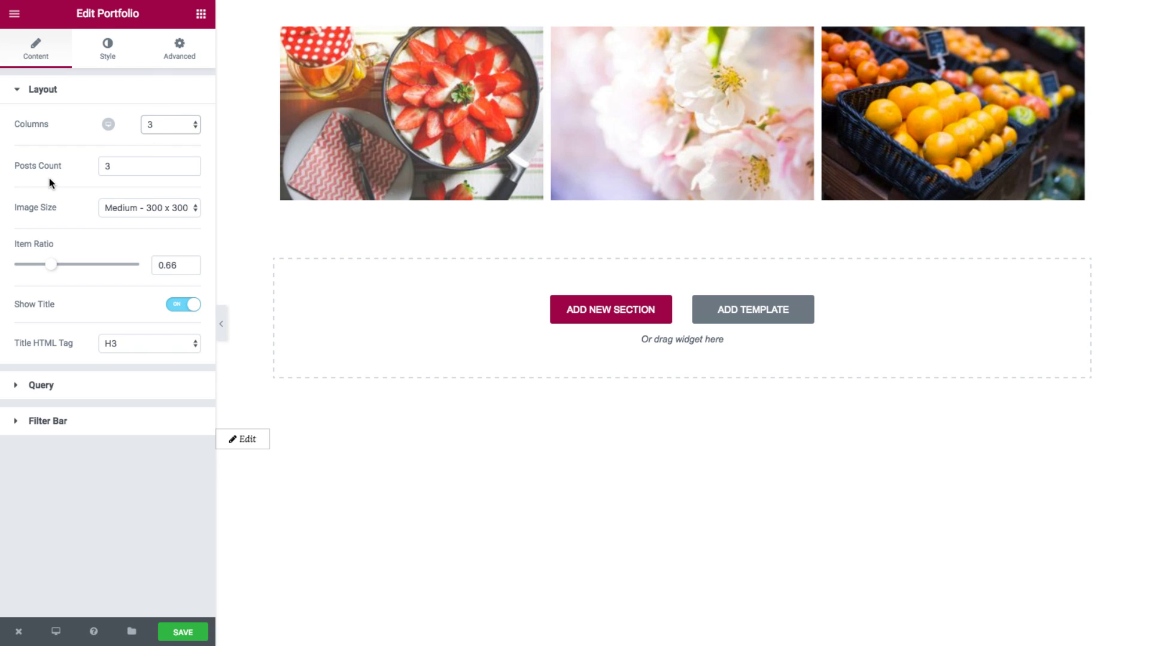
Try Posts Count values 1 and 20, settle back on 3, and bring up the Image Size choices.
{"action": "double_click", "coordinate": [108, 168]}
{"action": "type", "text": "1"}
{"action": "key", "text": "BackSpace"}
{"action": "type", "text": "20"}
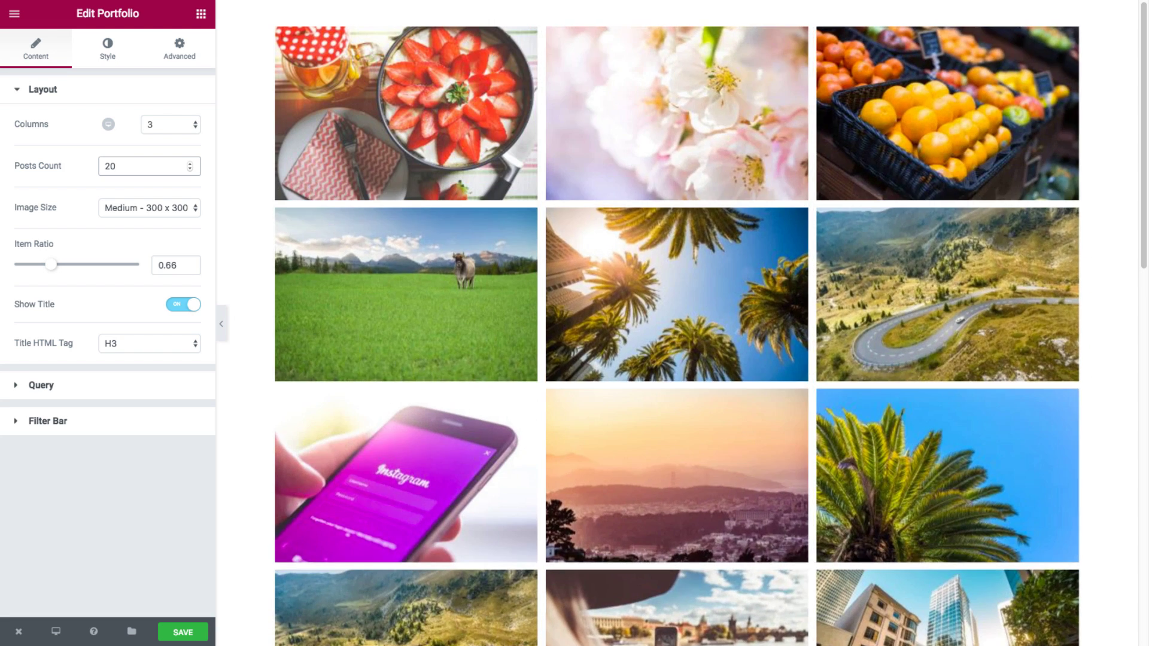
{"action": "left_click_drag", "start_coordinate": [119, 167], "coordinate": [106, 167]}
{"action": "type", "text": "3"}
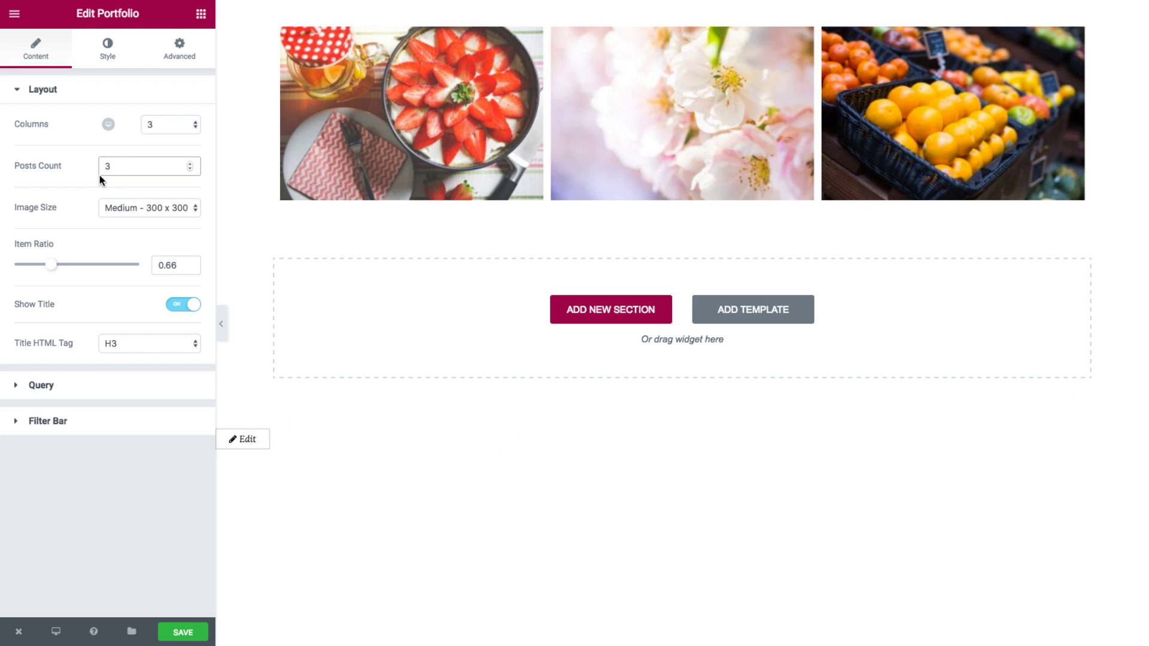
{"action": "left_click", "coordinate": [131, 207]}
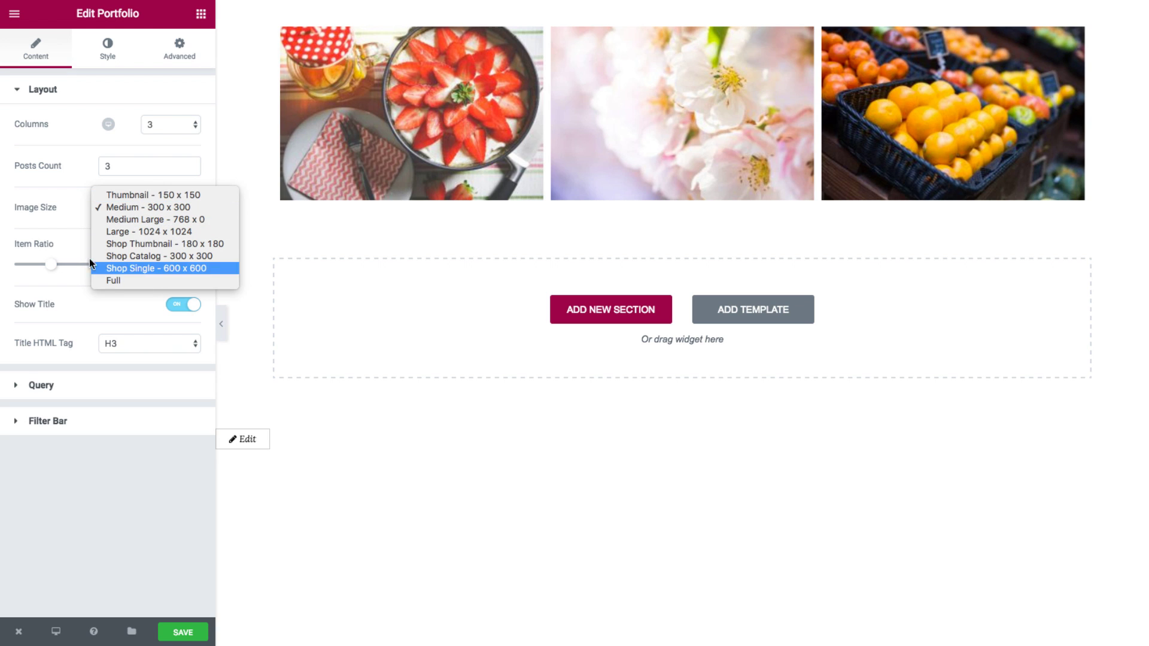
Leave the image size unchanged and set the Item Ratio to 0.66.
{"action": "left_click", "coordinate": [64, 228]}
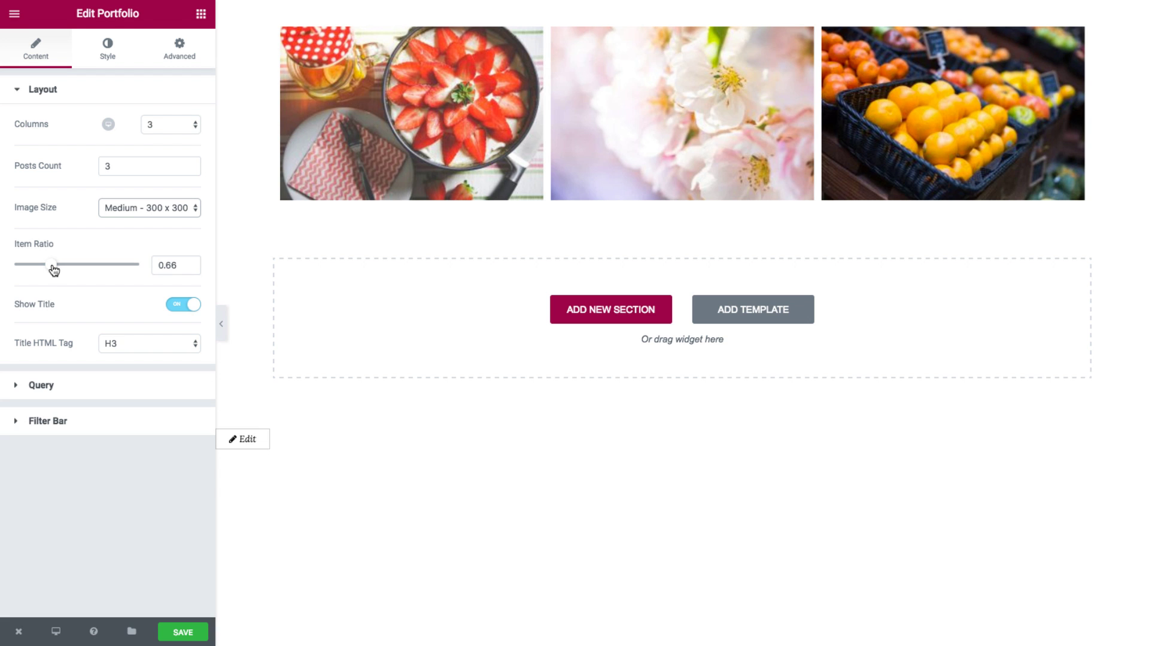
{"action": "left_click_drag", "start_coordinate": [54, 269], "coordinate": [104, 265]}
{"action": "double_click", "coordinate": [166, 264]}
{"action": "type", "text": "0.66"}
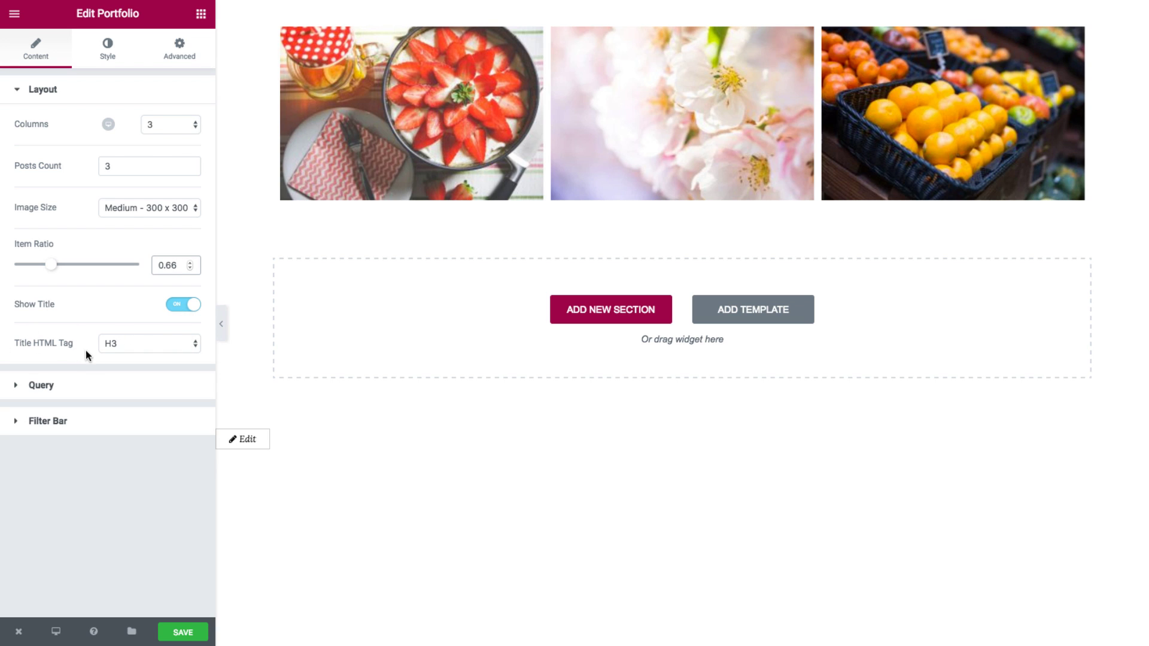
Keep H3 as the Title HTML Tag and collapse the Layout section.
{"action": "left_click", "coordinate": [141, 347]}
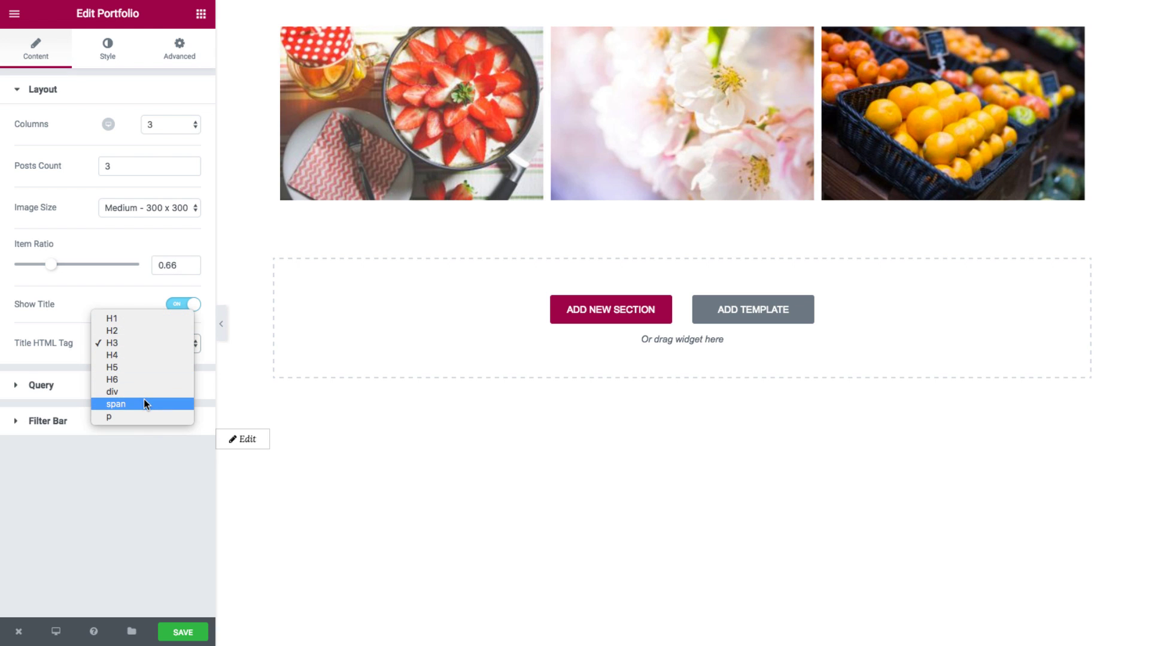
{"action": "left_click", "coordinate": [127, 304]}
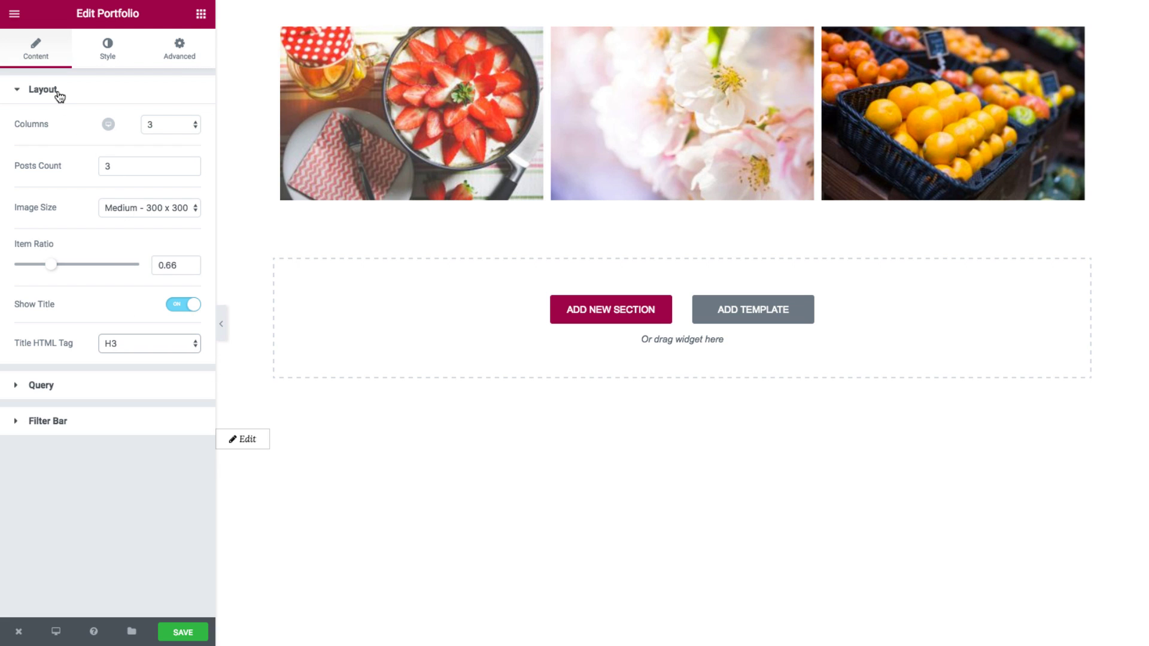
{"action": "left_click", "coordinate": [77, 99]}
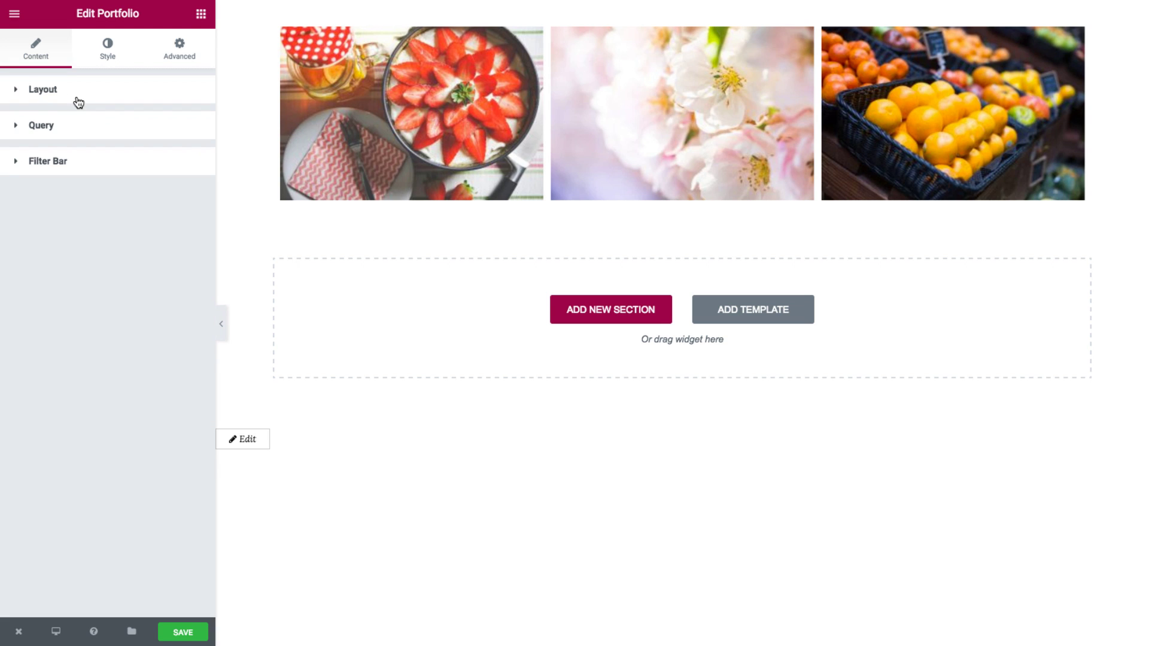
Expand the Query section and keep Posts as the Source.
{"action": "left_click", "coordinate": [62, 141]}
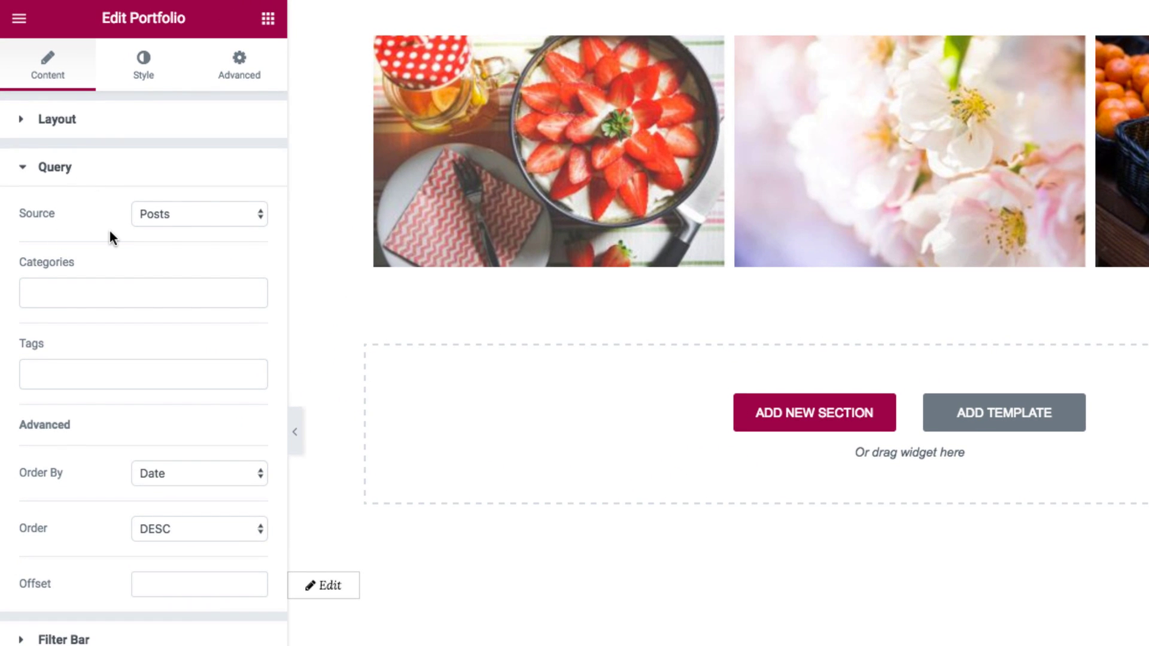
{"action": "left_click", "coordinate": [207, 213]}
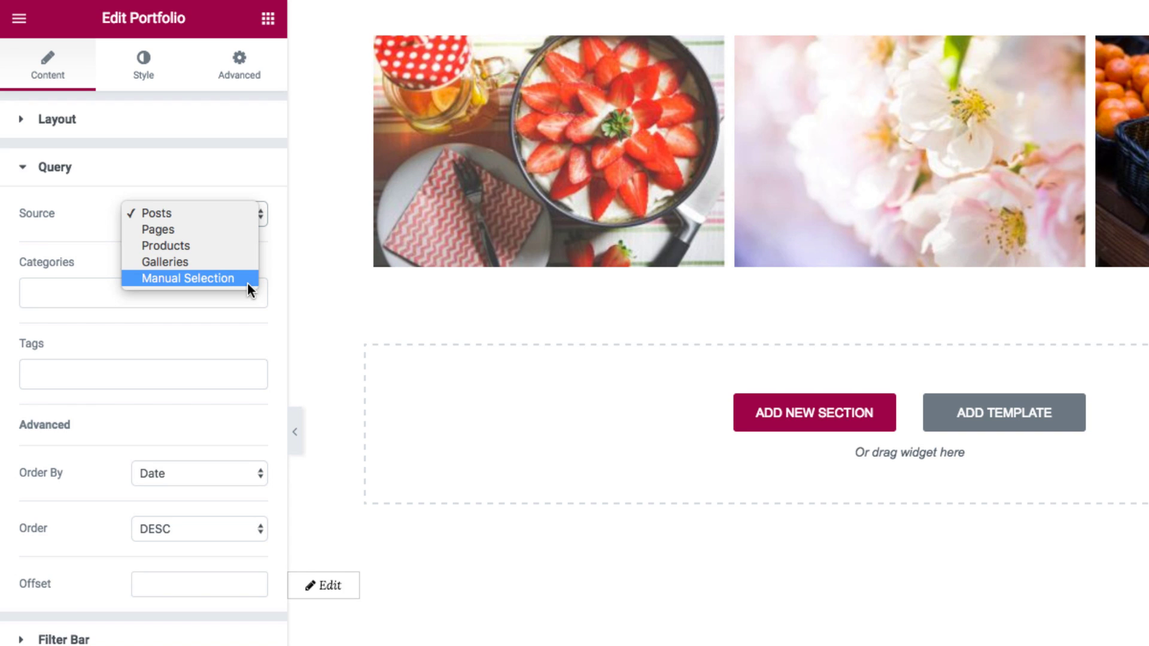
{"action": "left_click", "coordinate": [235, 212]}
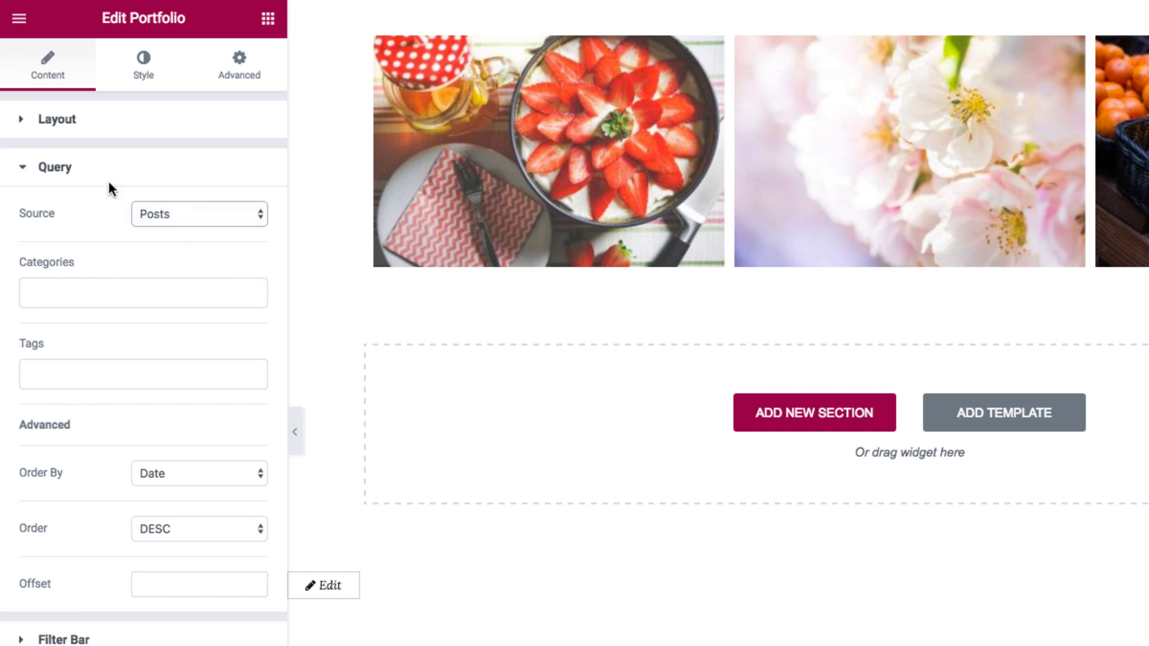
Add 'fashion' as a category filter, then remove it again.
{"action": "left_click", "coordinate": [94, 296]}
{"action": "type", "text": "fashion"}
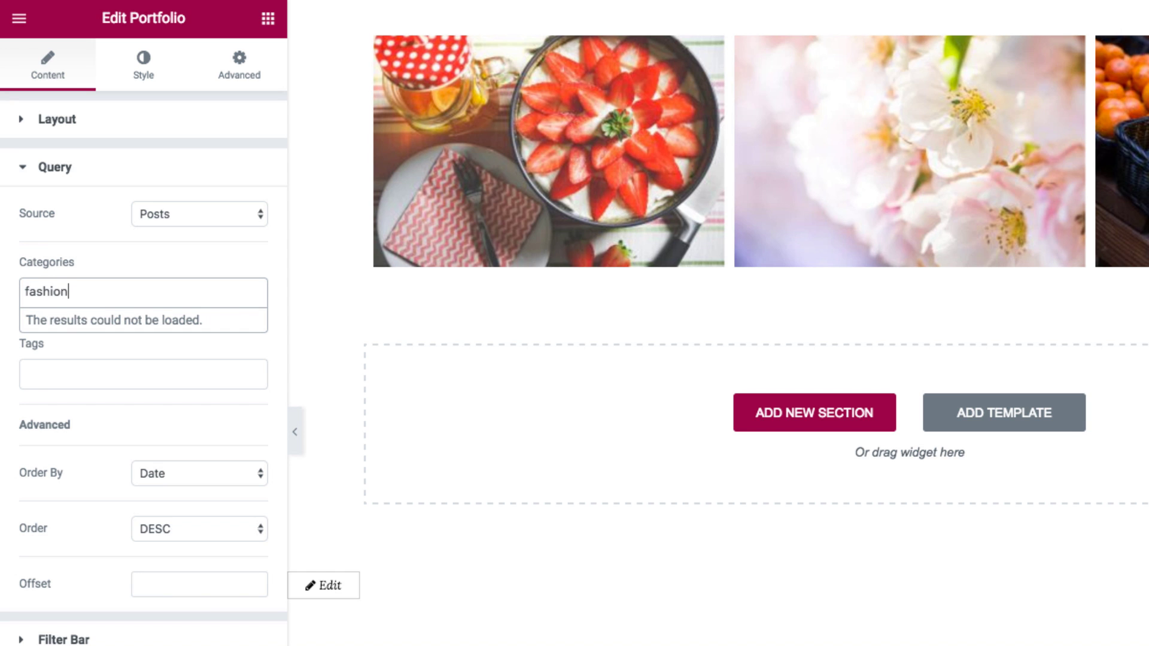
{"action": "left_click", "coordinate": [116, 328]}
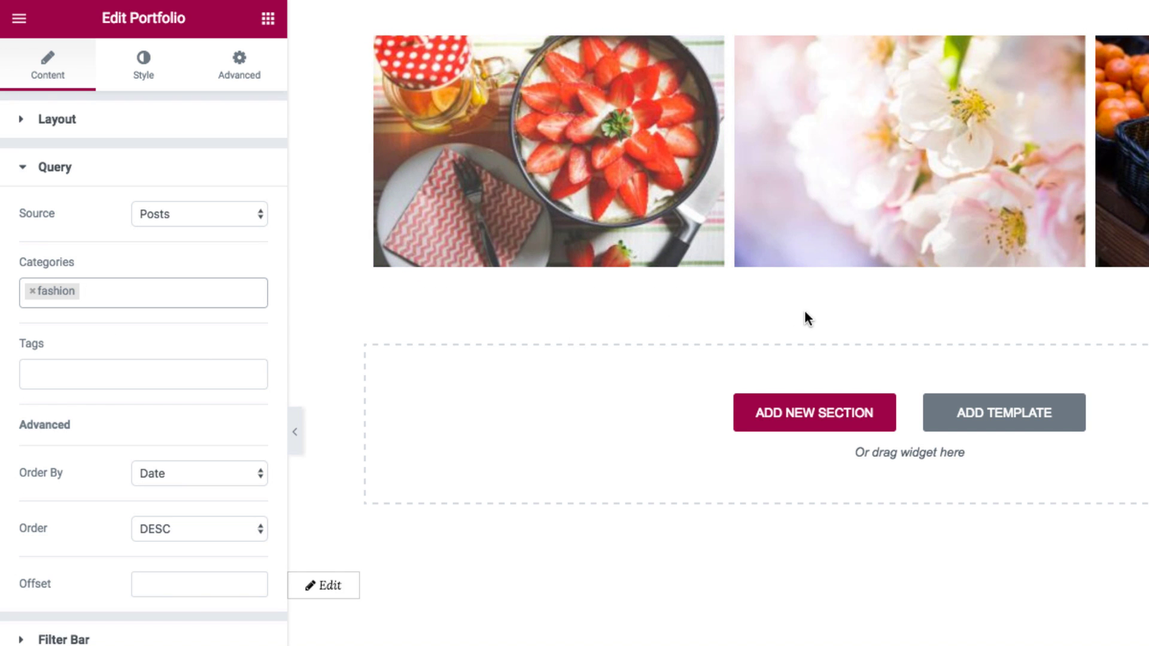
{"action": "left_click", "coordinate": [33, 292]}
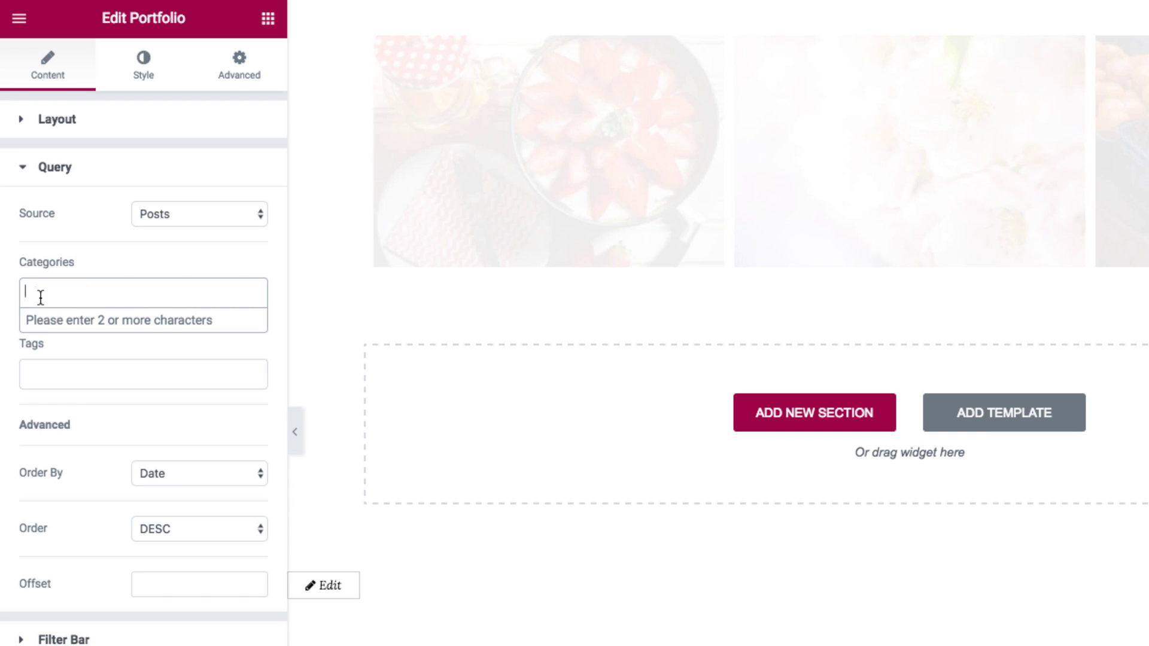
Filter the portfolio query by the 'devices' tag.
{"action": "left_click", "coordinate": [75, 364]}
{"action": "type", "text": "devi"}
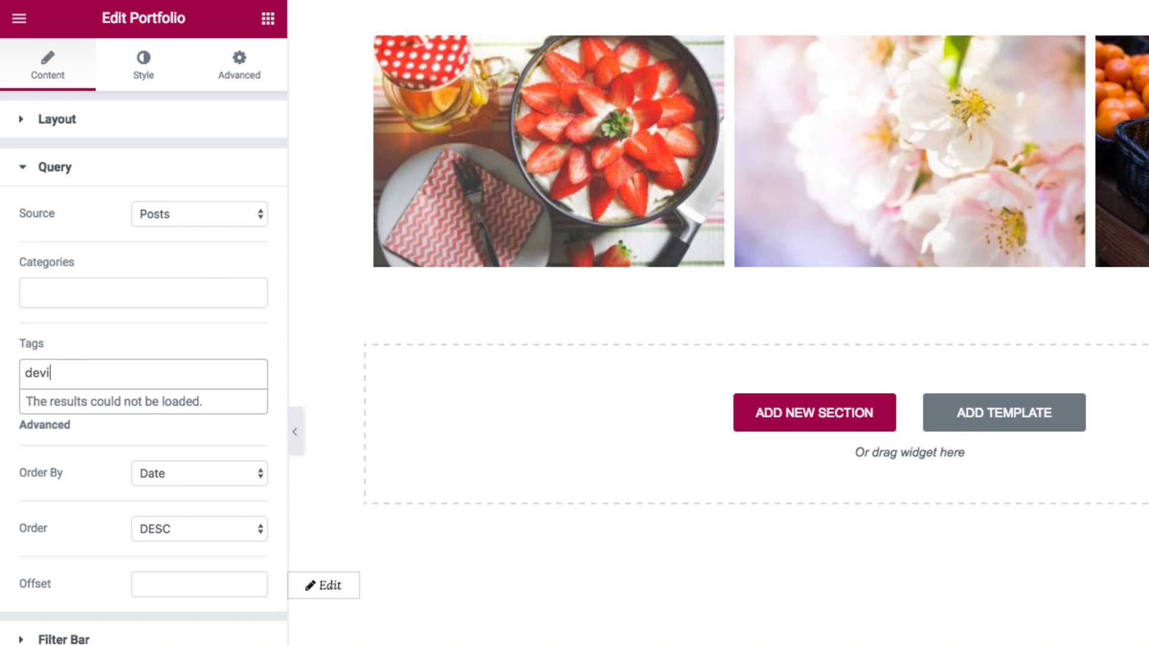
{"action": "type", "text": "ces"}
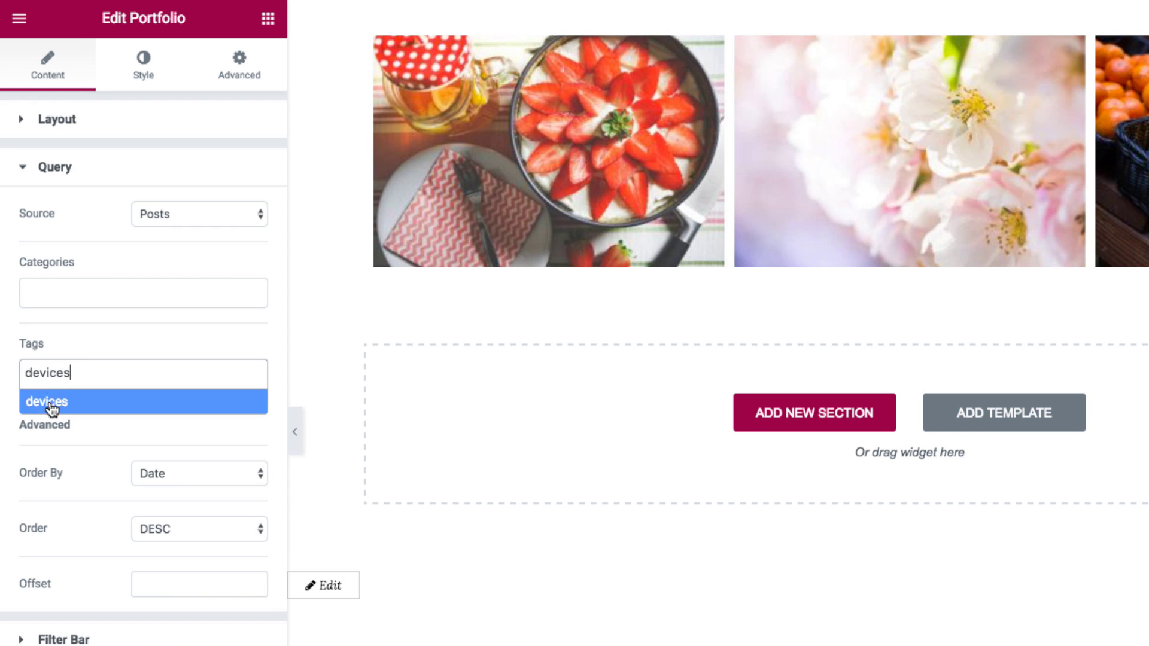
{"action": "left_click", "coordinate": [57, 407]}
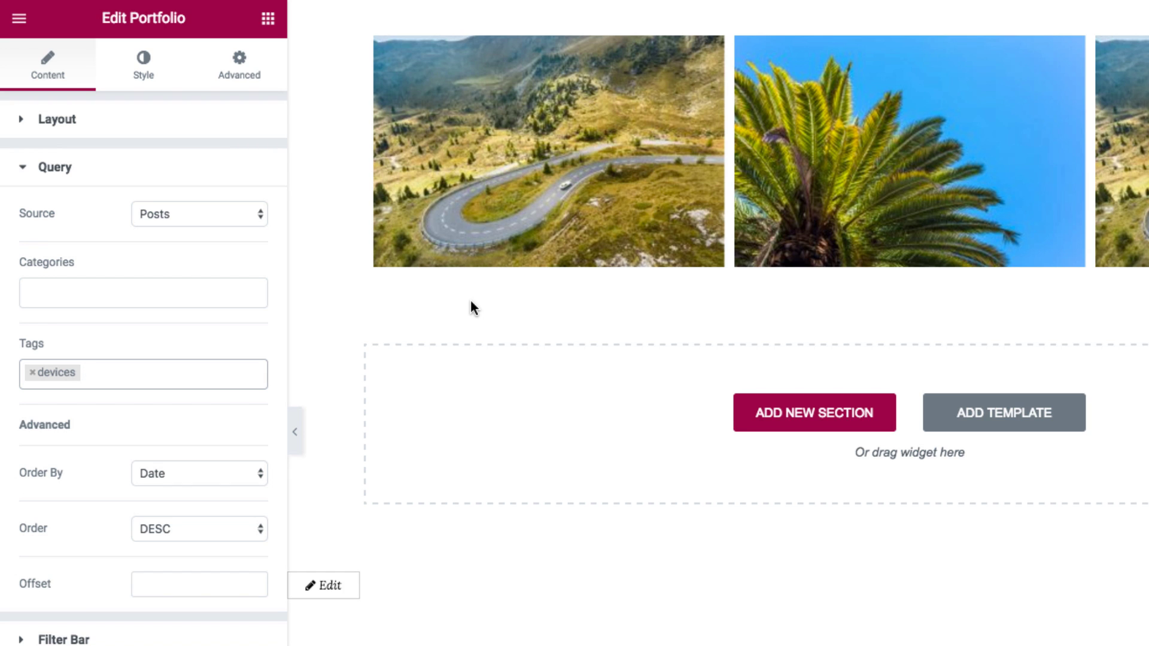
Switch Source to Manual Selection, add 'Tips for Vacation', then remove it again.
{"action": "left_click", "coordinate": [256, 214]}
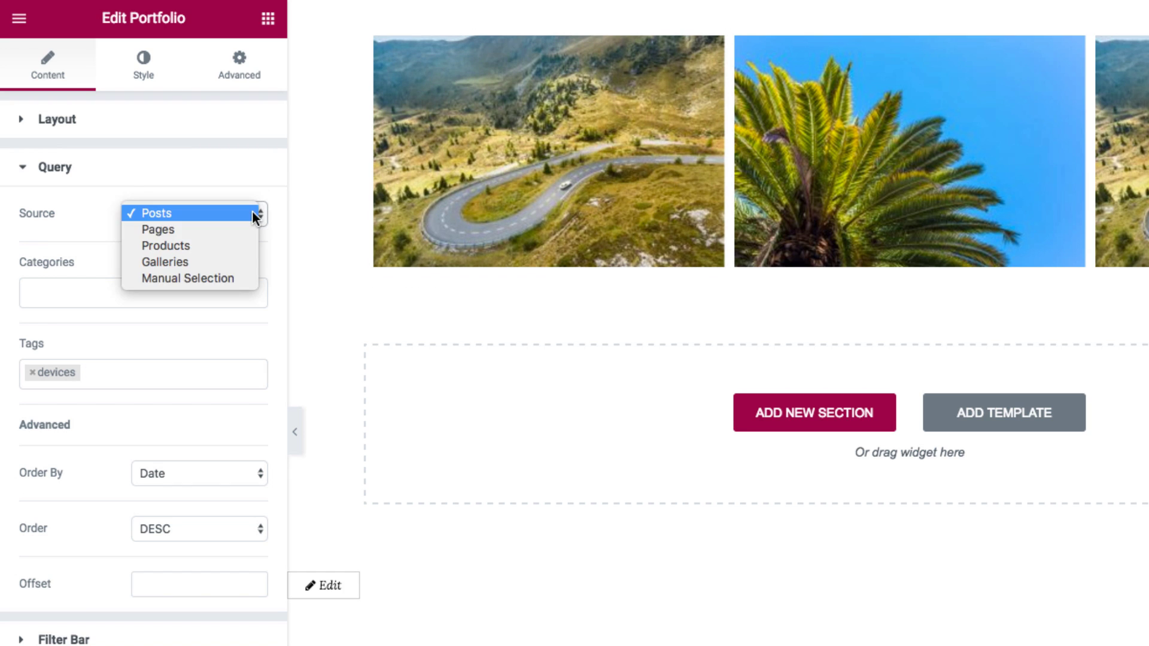
{"action": "left_click", "coordinate": [239, 281]}
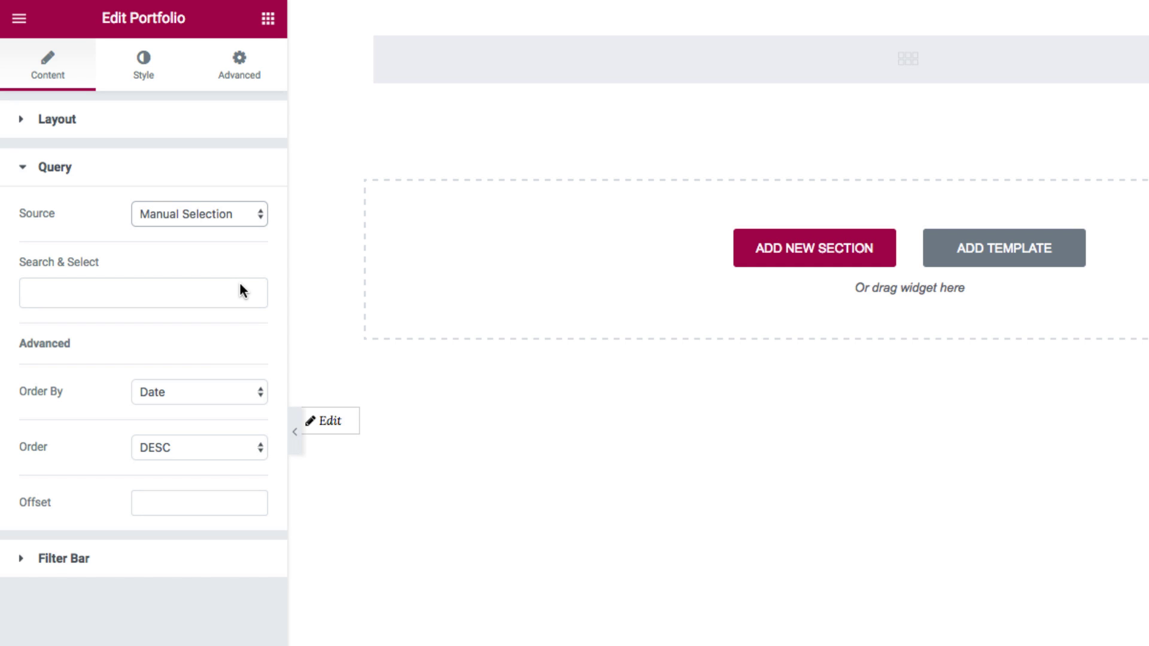
{"action": "left_click", "coordinate": [201, 289]}
{"action": "type", "text": "tips for vacation"}
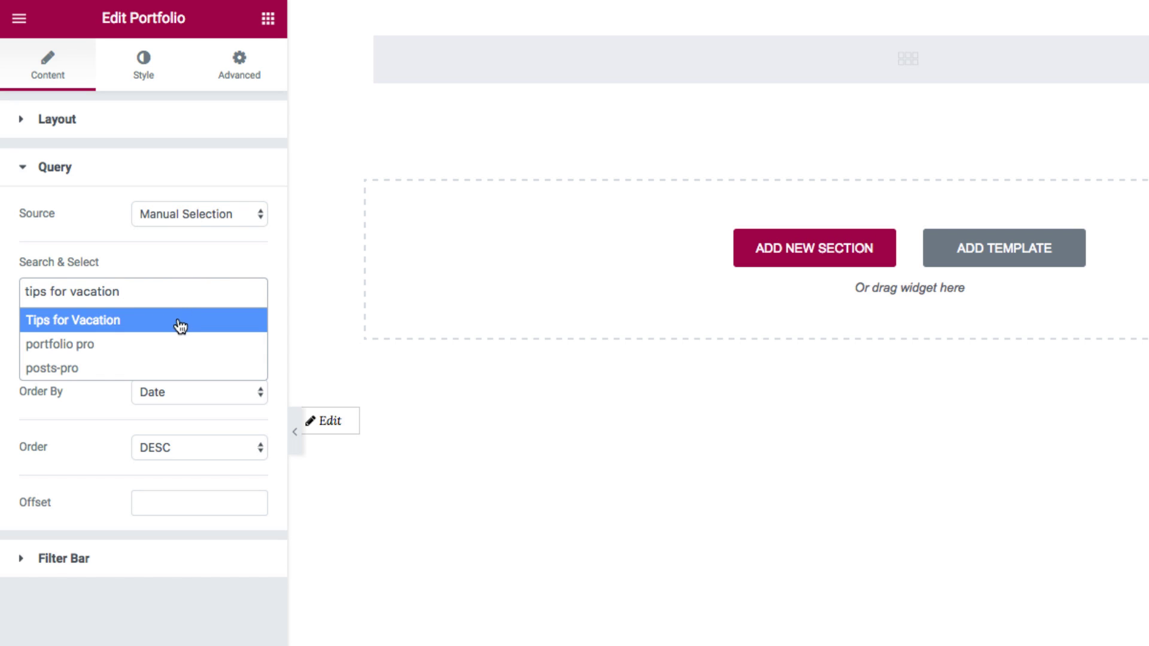
{"action": "left_click", "coordinate": [173, 322]}
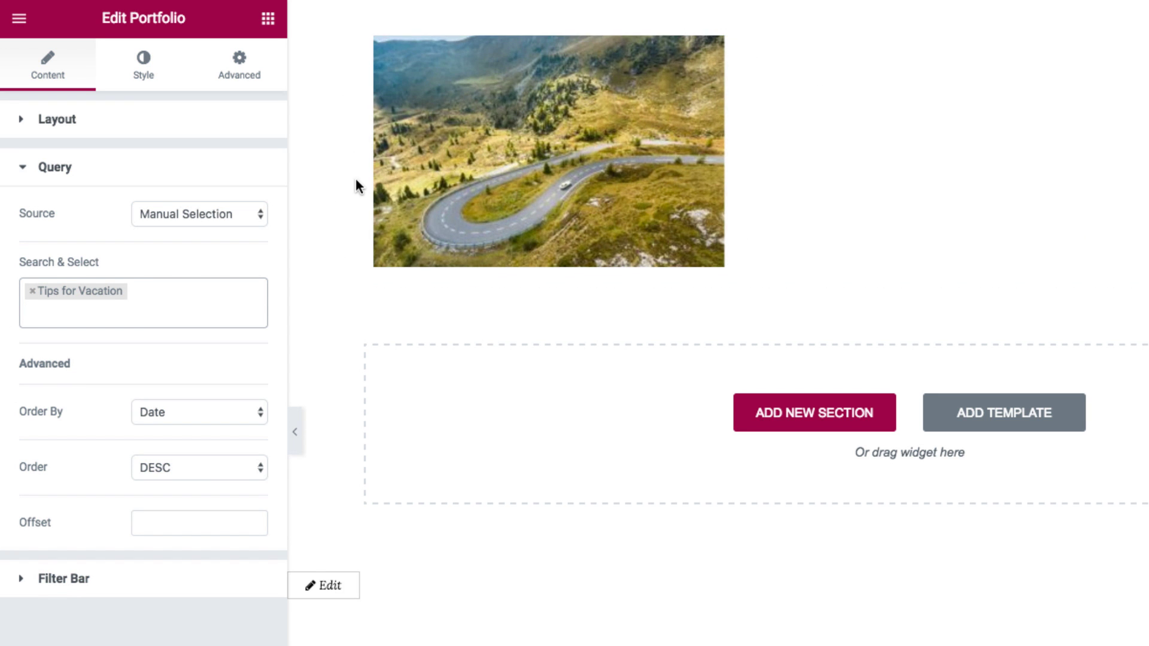
{"action": "left_click", "coordinate": [32, 290]}
Set the Source back to Posts and remove the devices tag filter.
{"action": "left_click", "coordinate": [167, 217]}
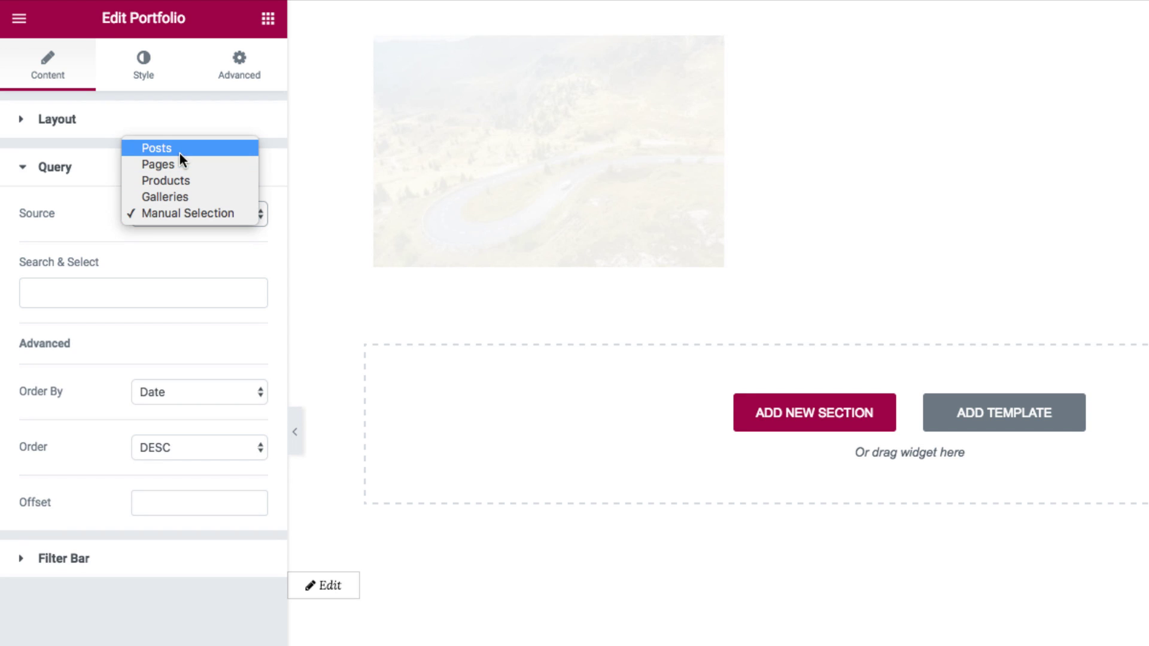
{"action": "left_click", "coordinate": [179, 145]}
{"action": "left_click", "coordinate": [33, 373]}
{"action": "left_click", "coordinate": [63, 446]}
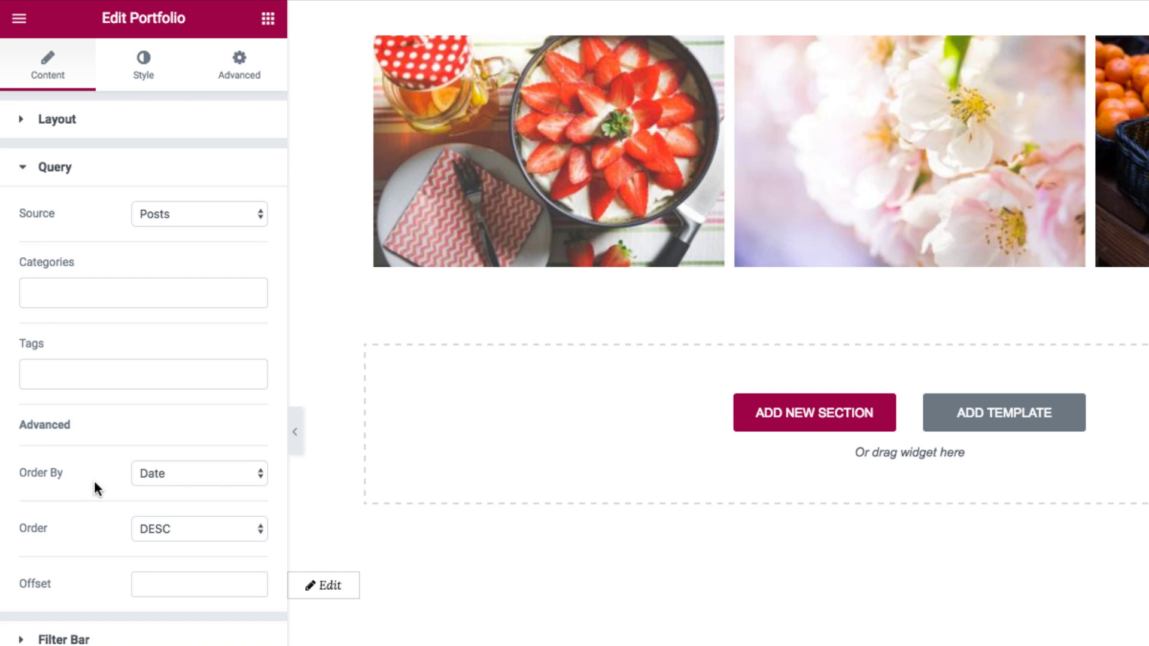
{"action": "left_click", "coordinate": [147, 482]}
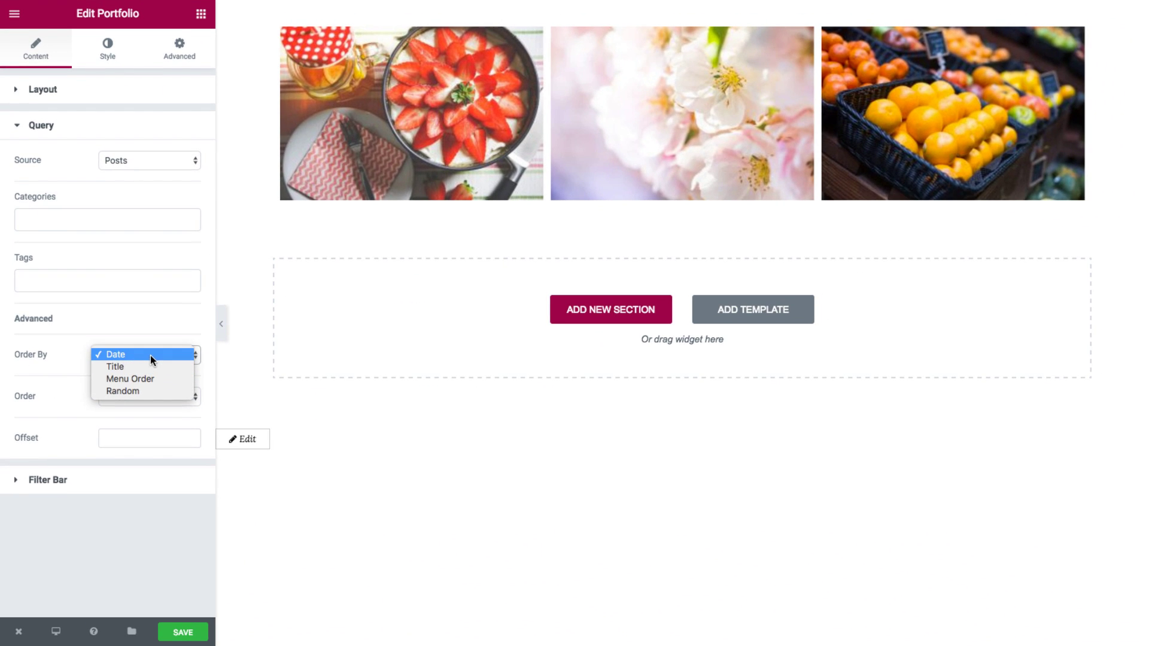
{"action": "left_click", "coordinate": [175, 413]}
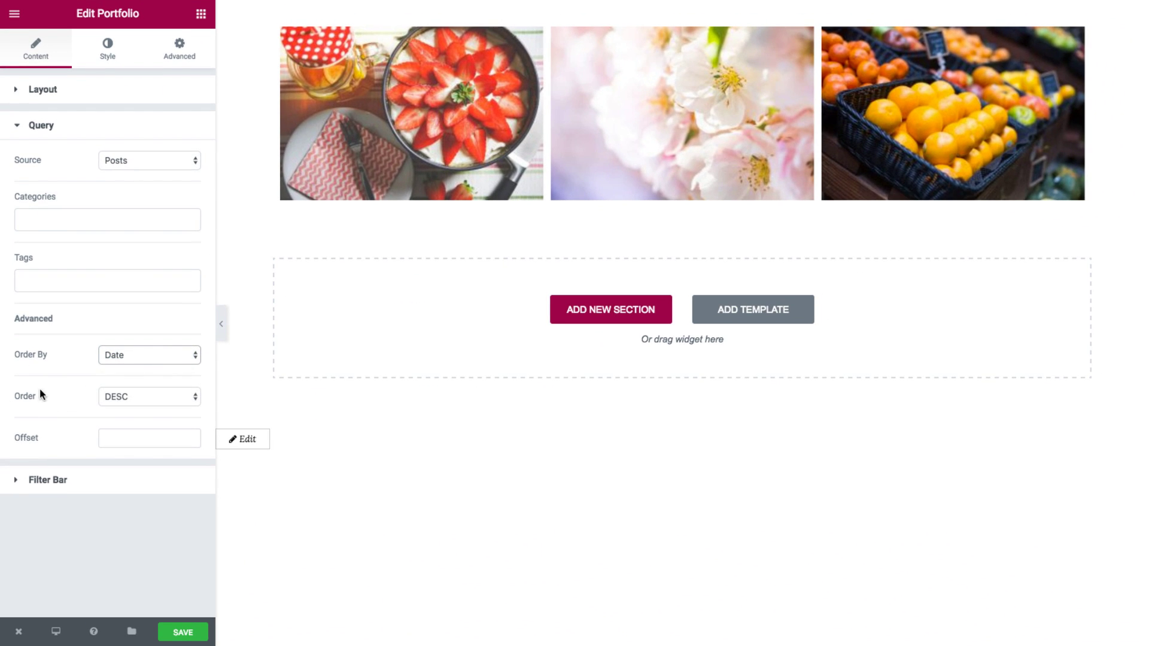
{"action": "left_click", "coordinate": [143, 400]}
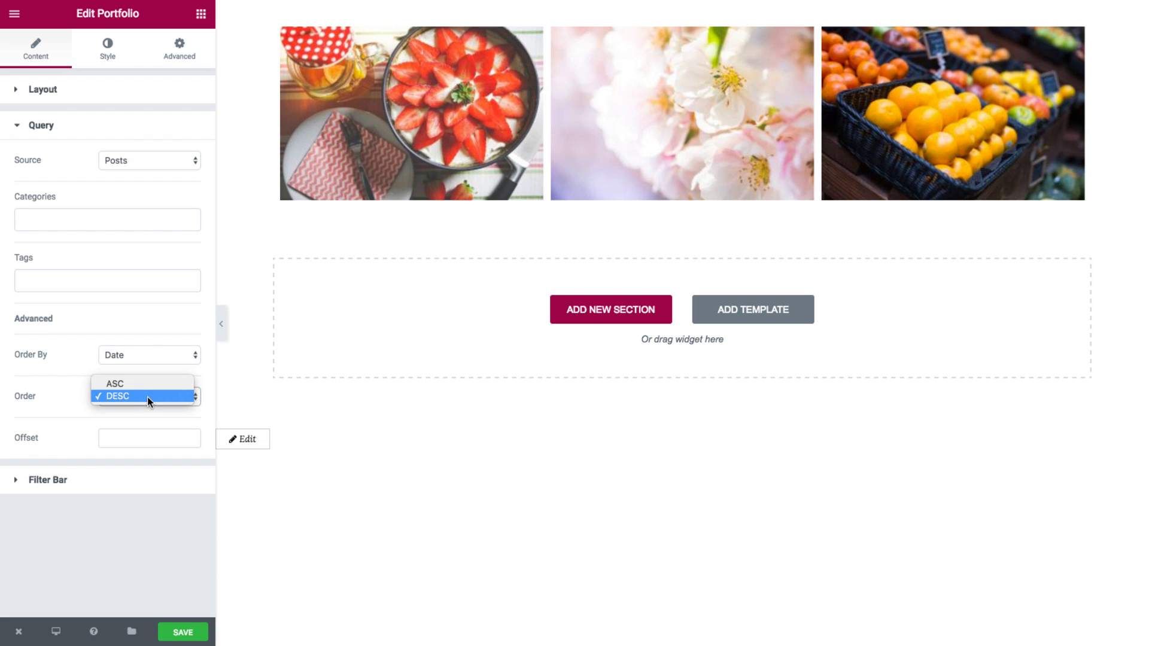
{"action": "left_click", "coordinate": [46, 396]}
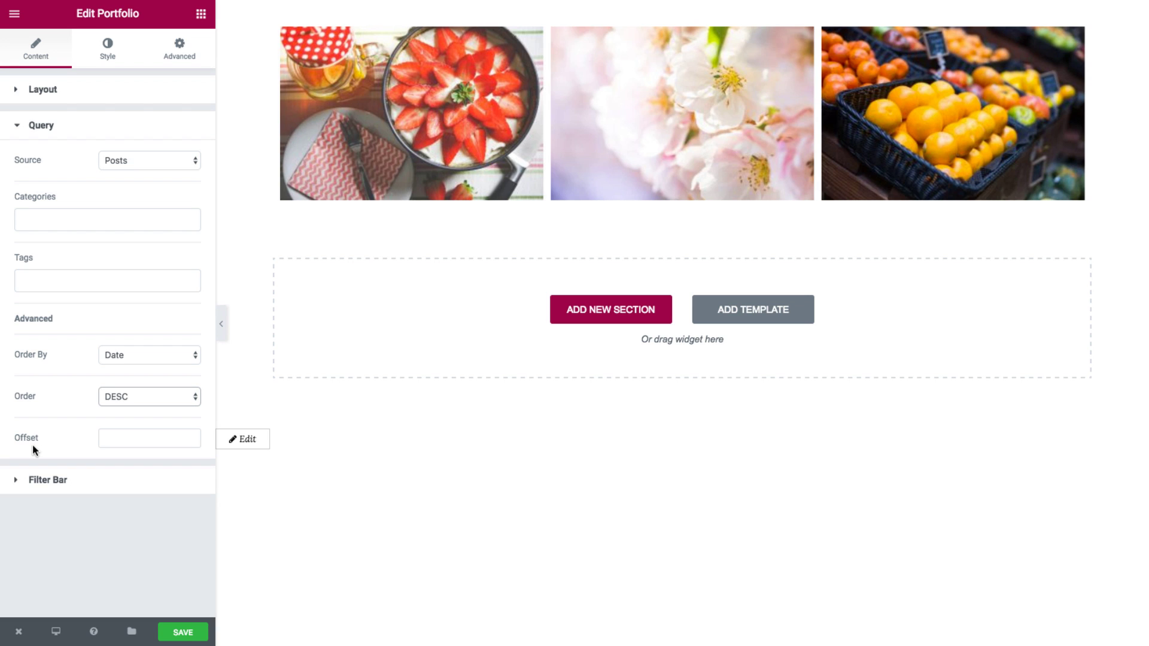
Turn the Filter Bar on and set its taxonomy to Tags.
{"action": "left_click", "coordinate": [57, 136]}
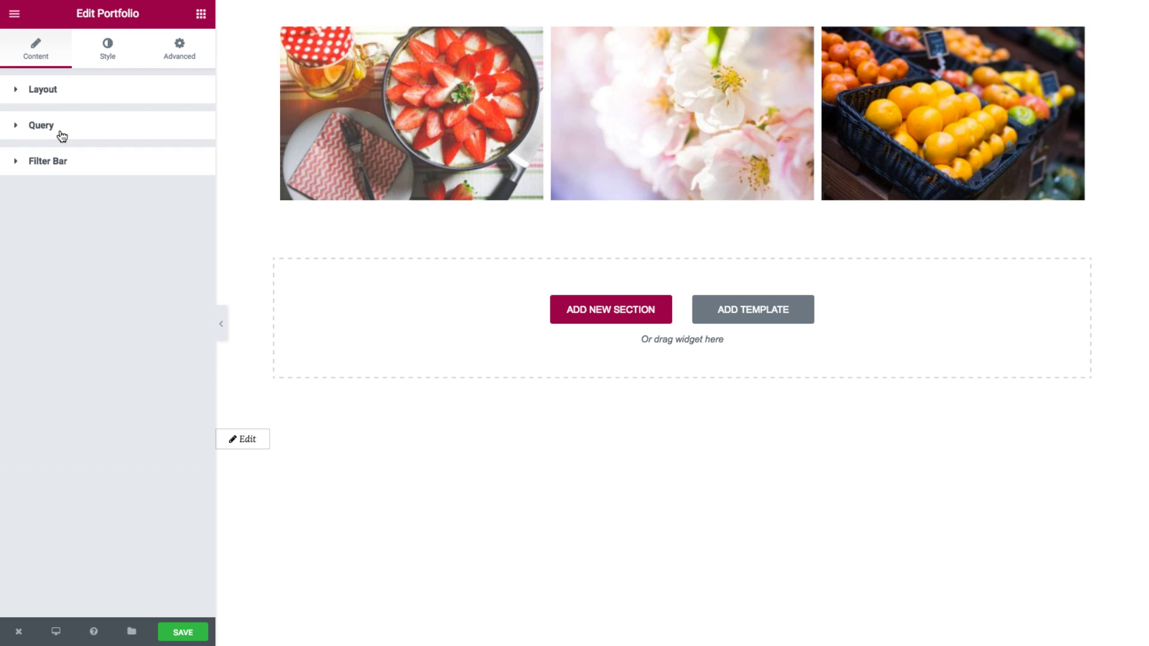
{"action": "left_click", "coordinate": [70, 170]}
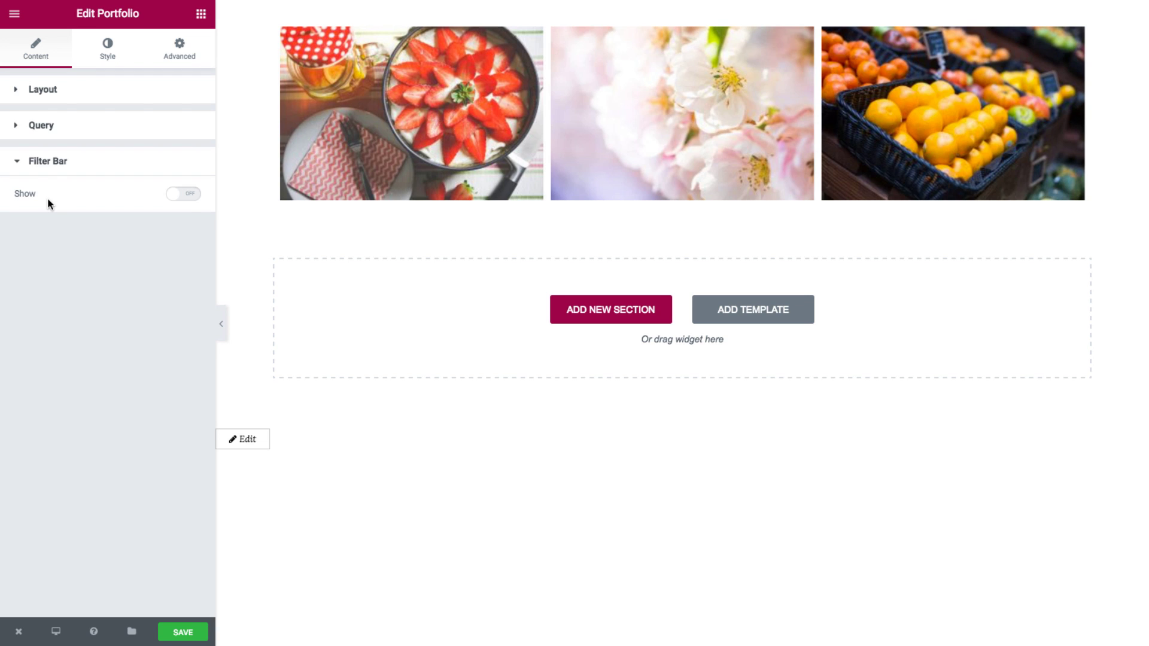
{"action": "left_click", "coordinate": [187, 196]}
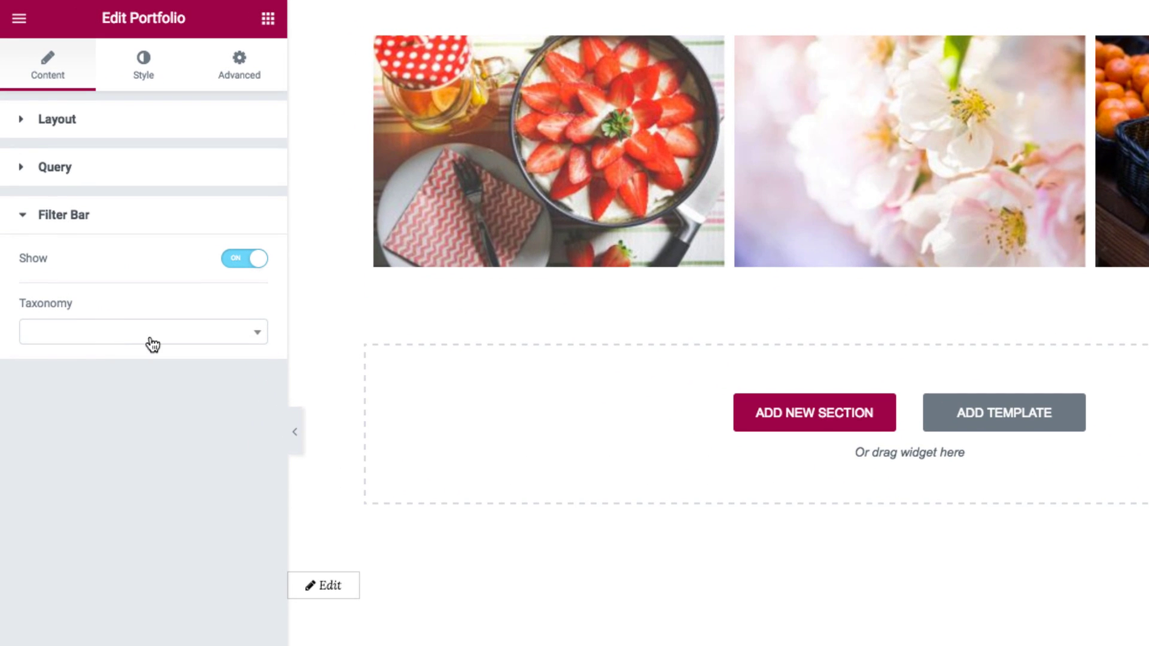
{"action": "left_click", "coordinate": [152, 344]}
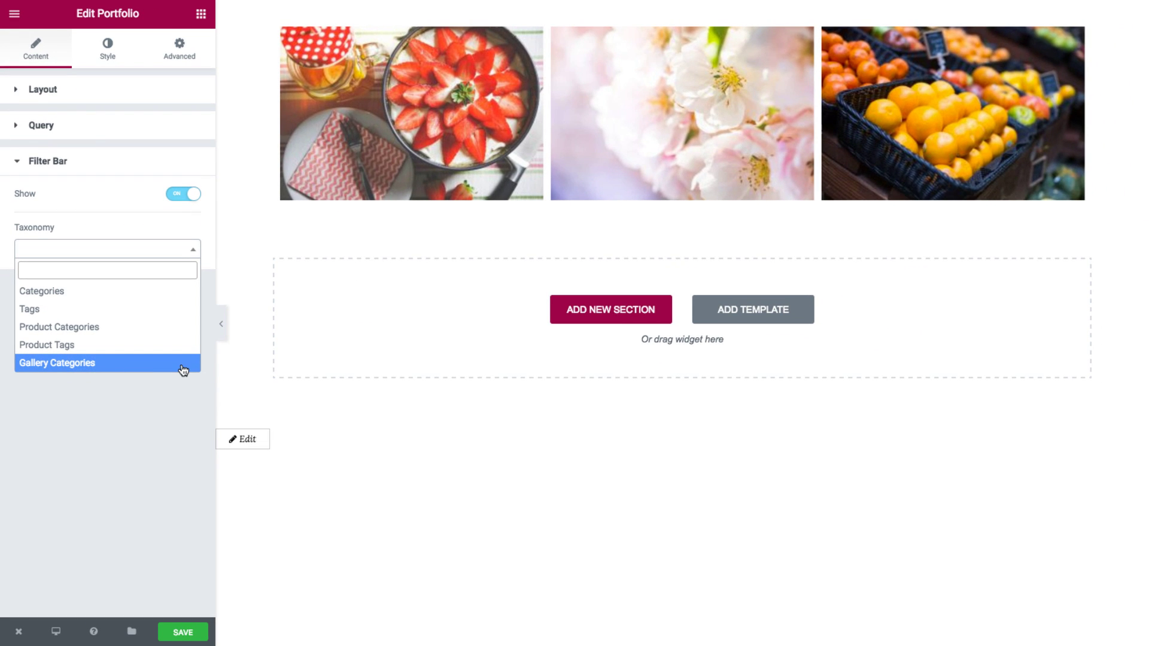
{"action": "left_click", "coordinate": [168, 311]}
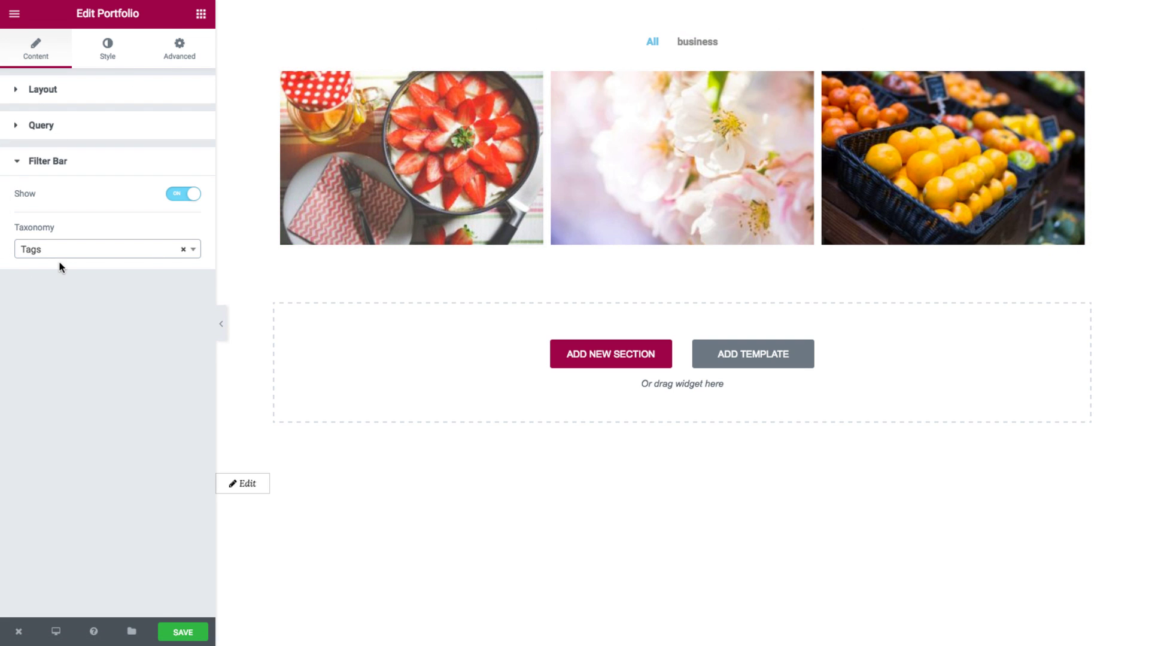
In Style > Items, try item gaps of 80 and 5, then set it to 10.
{"action": "left_click", "coordinate": [108, 61]}
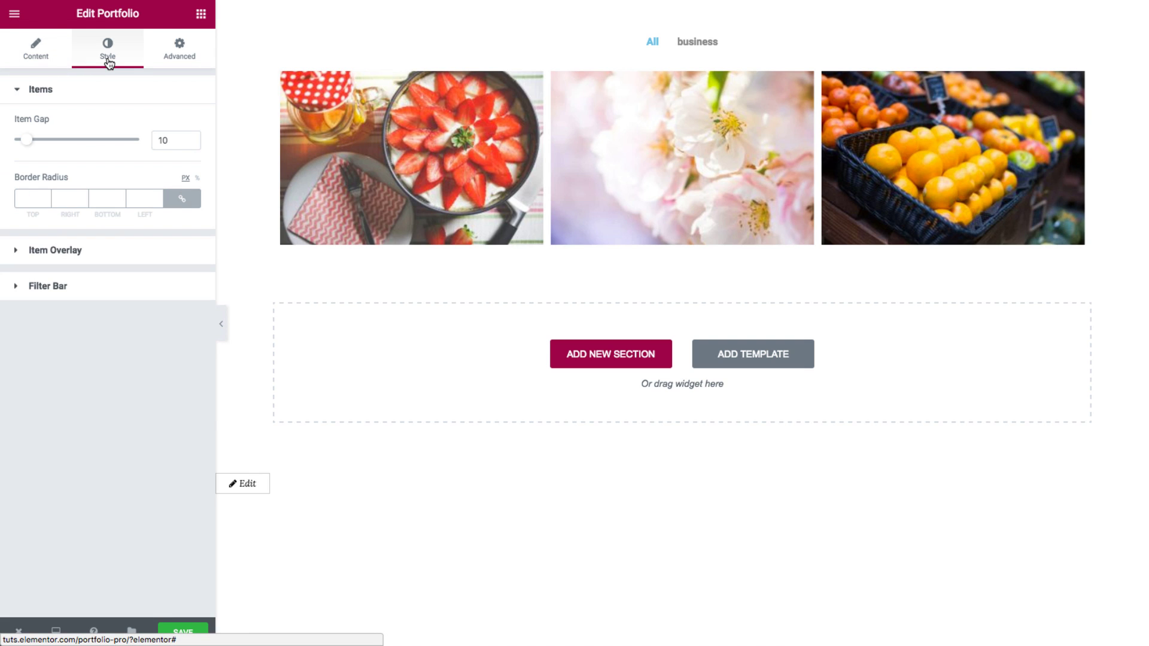
{"action": "left_click", "coordinate": [108, 93]}
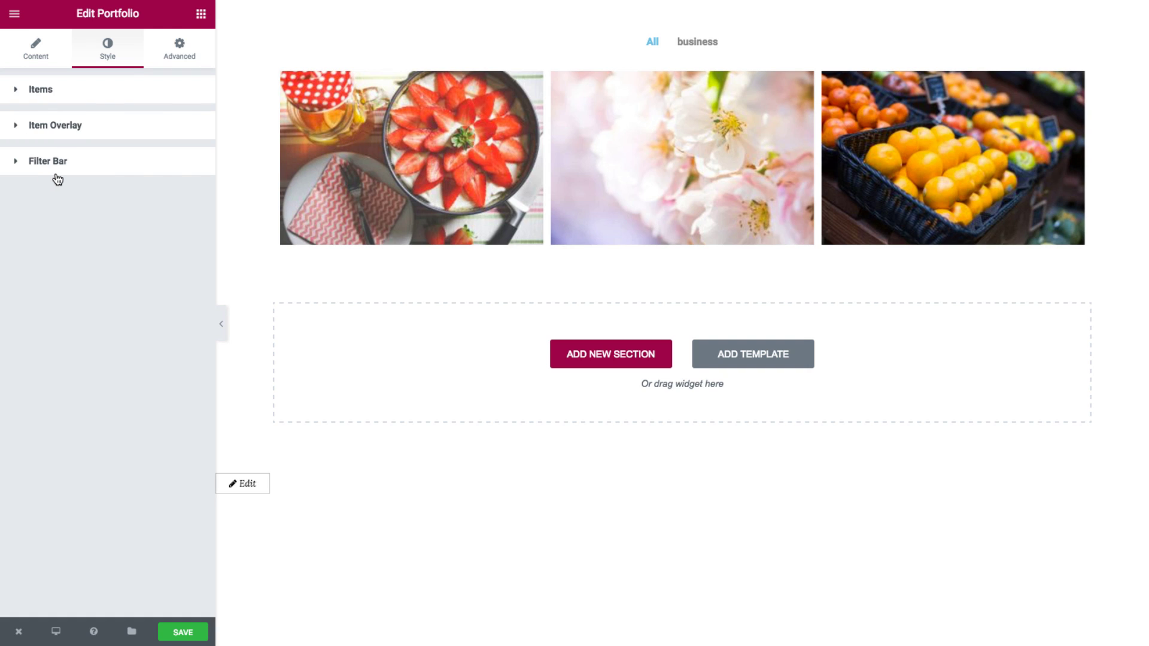
{"action": "left_click", "coordinate": [56, 100]}
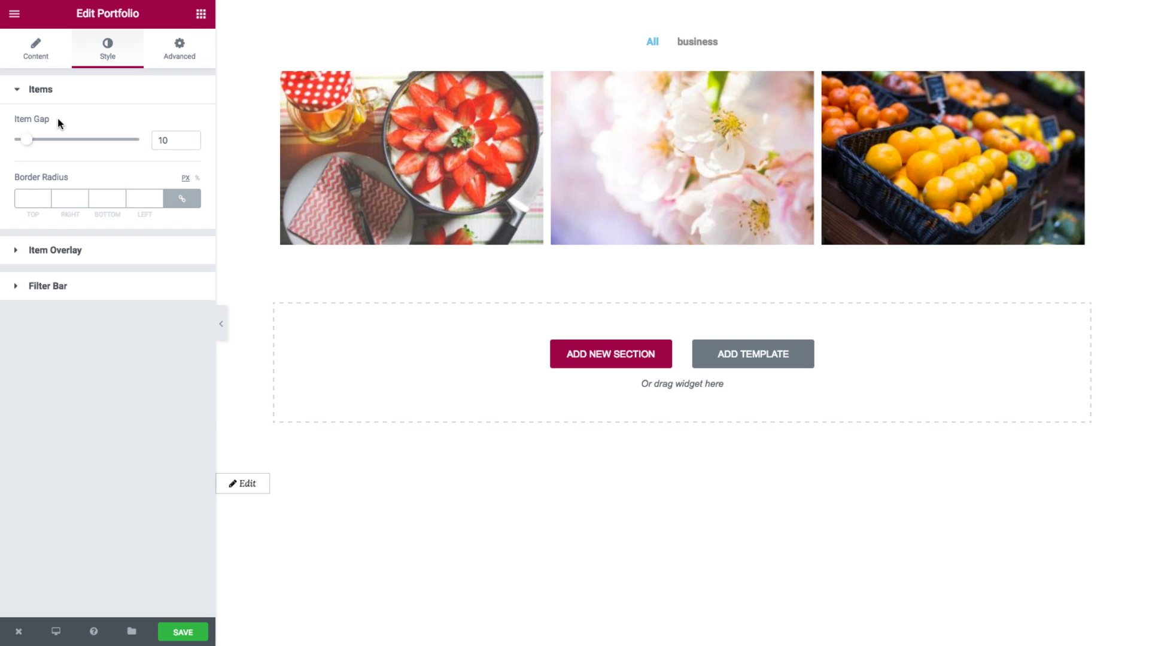
{"action": "left_click_drag", "start_coordinate": [176, 141], "coordinate": [138, 145]}
{"action": "type", "text": "80"}
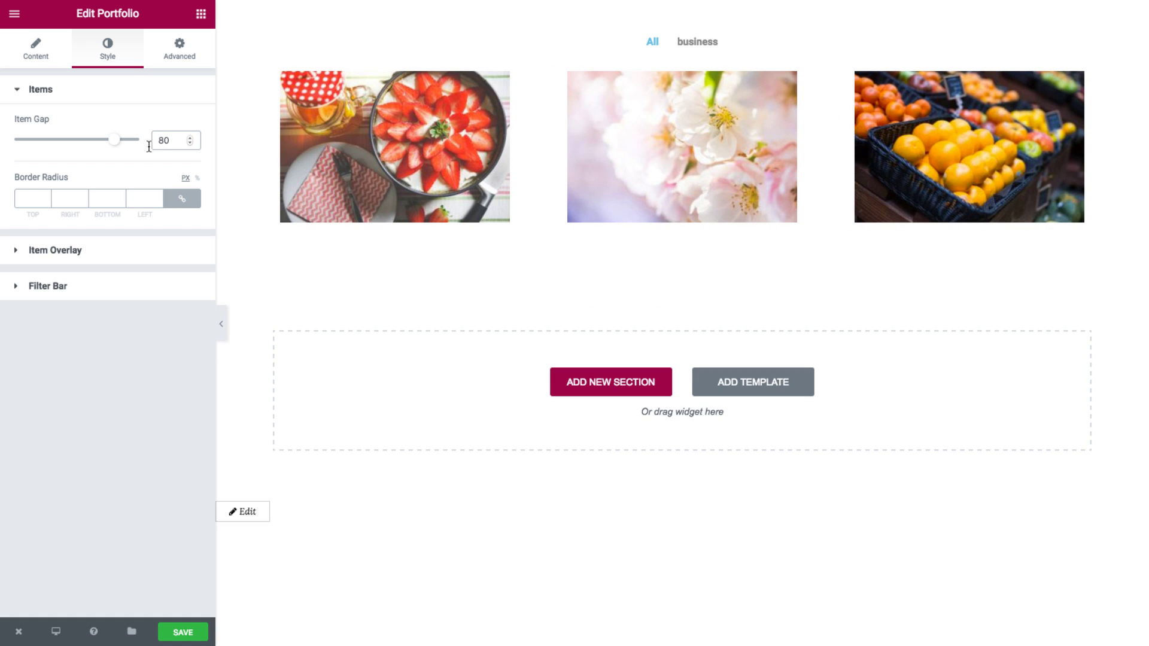
{"action": "left_click_drag", "start_coordinate": [172, 142], "coordinate": [150, 142]}
{"action": "type", "text": "5"}
{"action": "key", "text": "BackSpace"}
{"action": "type", "text": "10"}
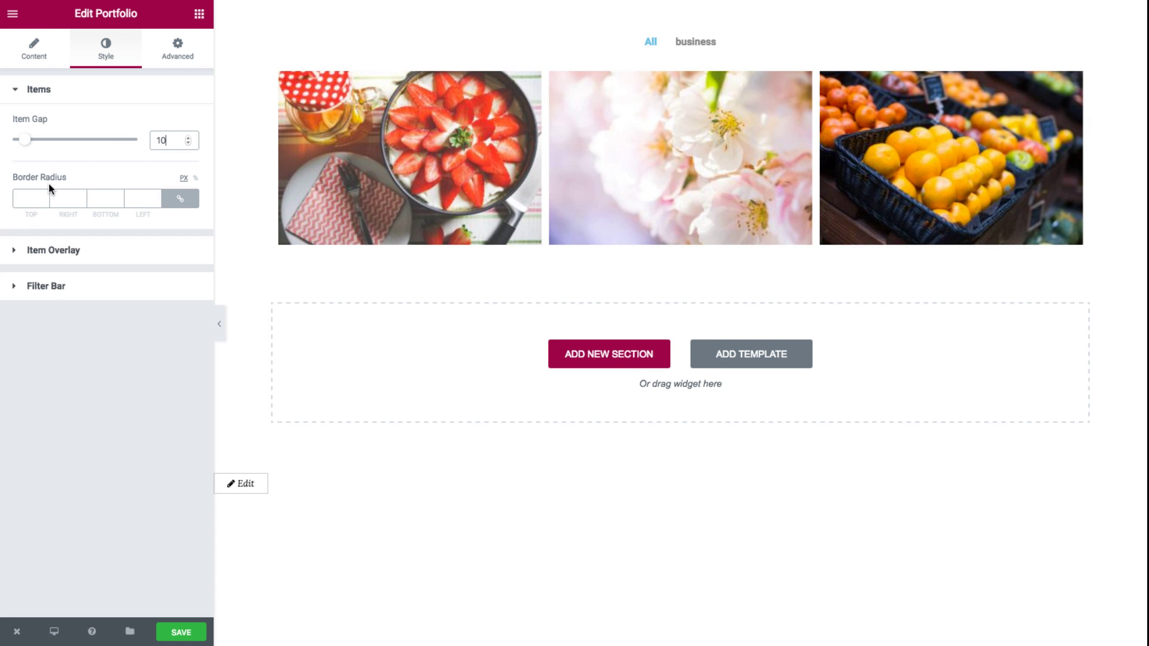
Try border radius values 100, 50 and 0, then clear the field.
{"action": "left_click", "coordinate": [146, 200]}
{"action": "type", "text": "100"}
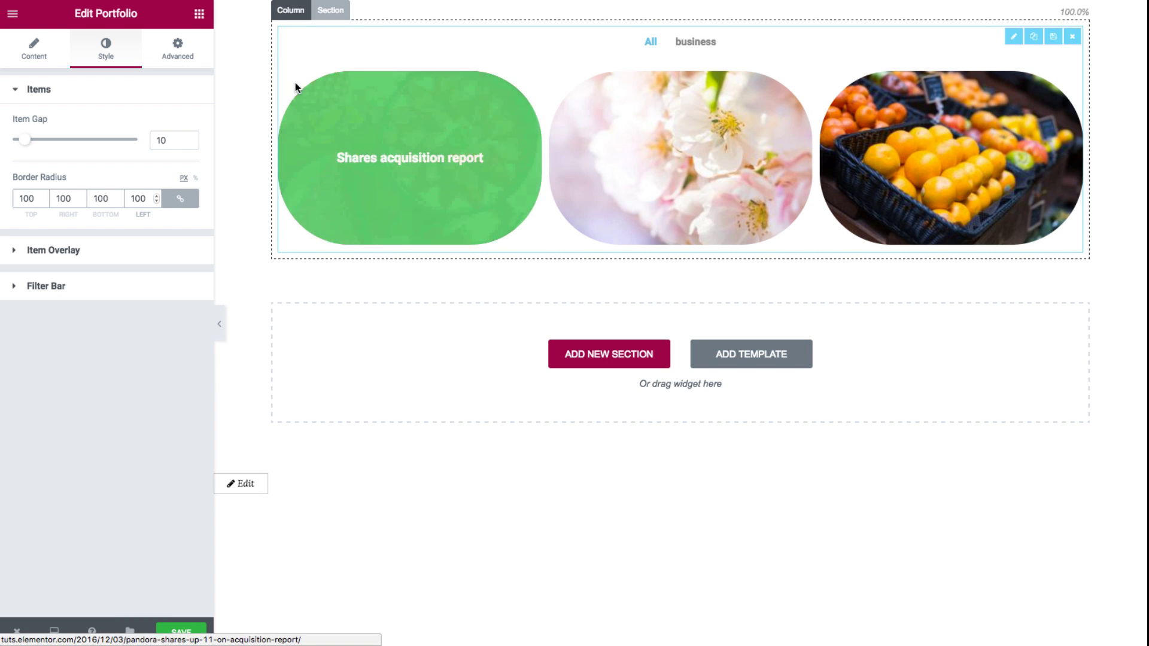
{"action": "double_click", "coordinate": [138, 198]}
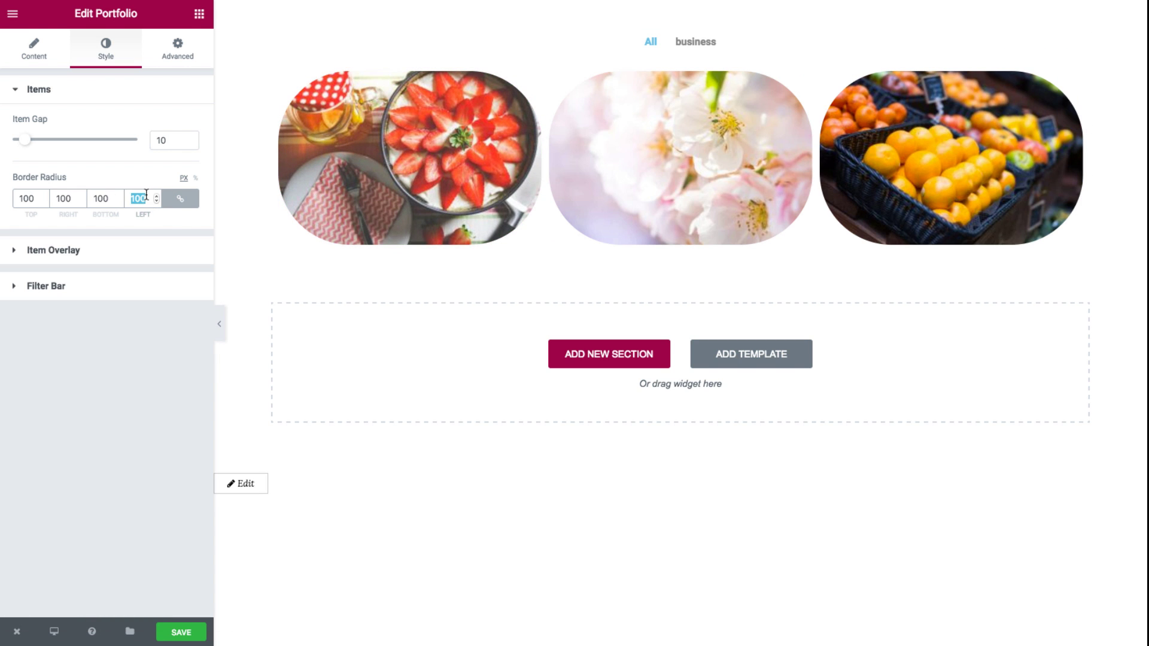
{"action": "type", "text": "50"}
{"action": "double_click", "coordinate": [137, 198]}
{"action": "type", "text": "0"}
{"action": "double_click", "coordinate": [143, 201]}
{"action": "key", "text": "BackSpace"}
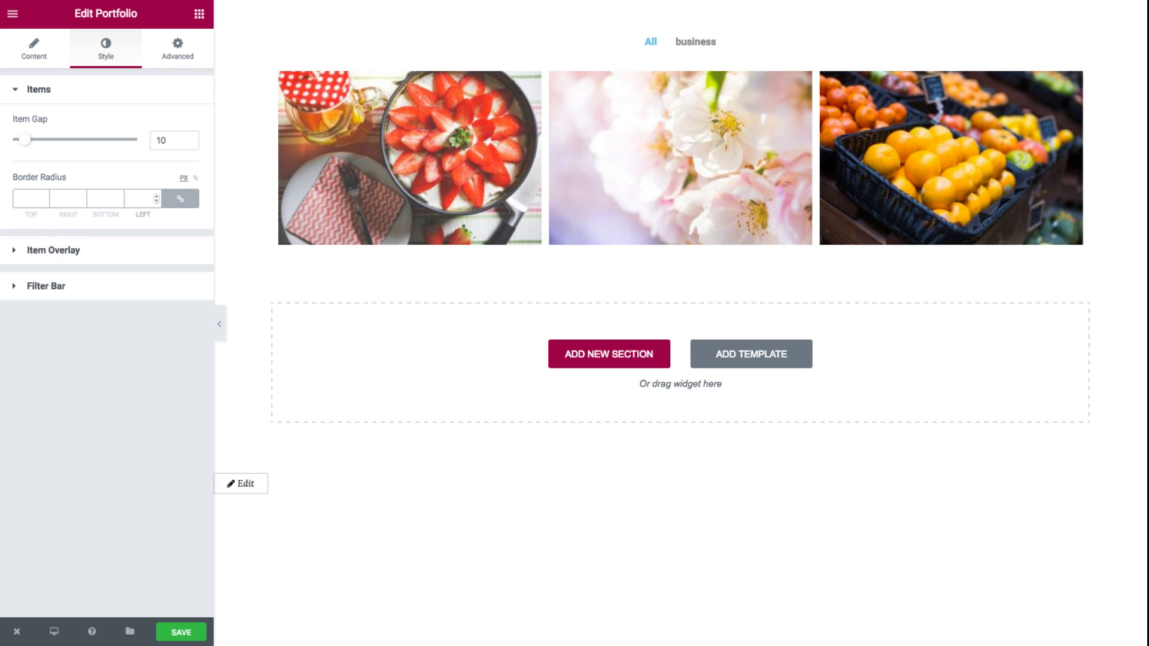
Try a pink Item Overlay background colour, then reset it to default.
{"action": "left_click", "coordinate": [141, 250]}
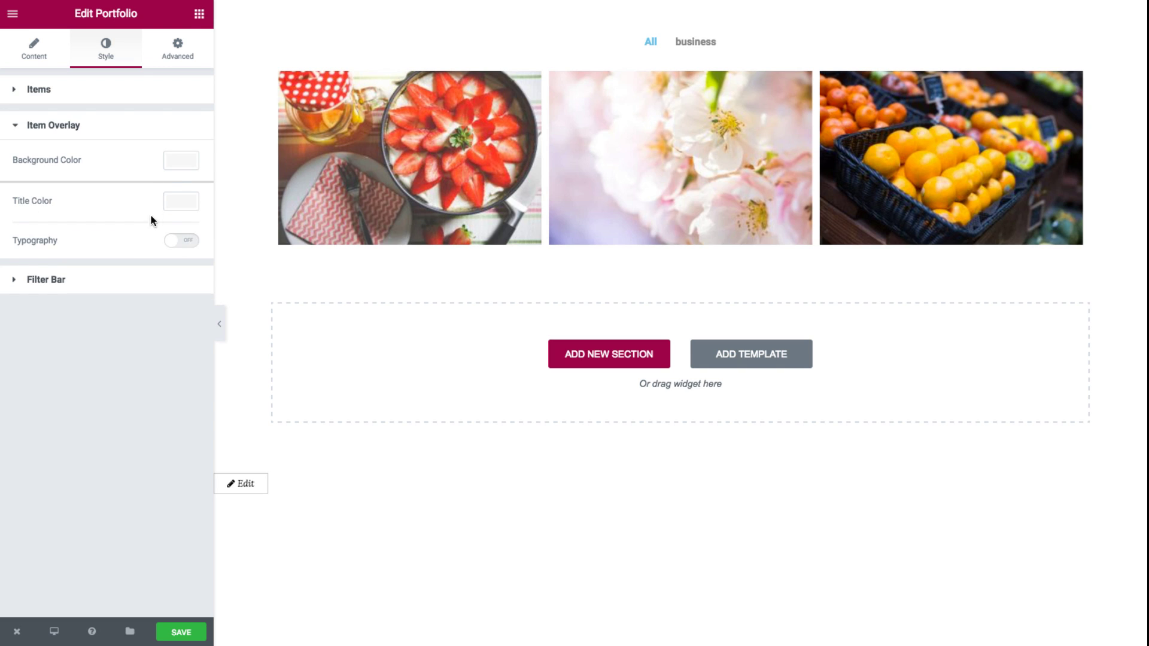
{"action": "left_click", "coordinate": [181, 162]}
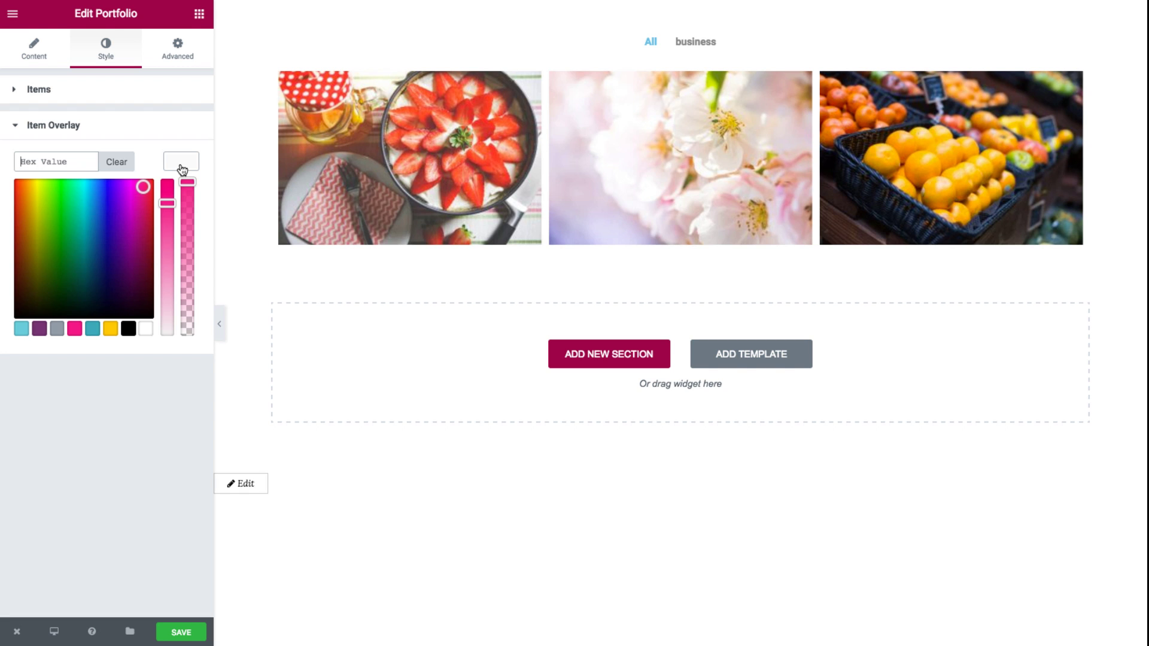
{"action": "left_click", "coordinate": [75, 329]}
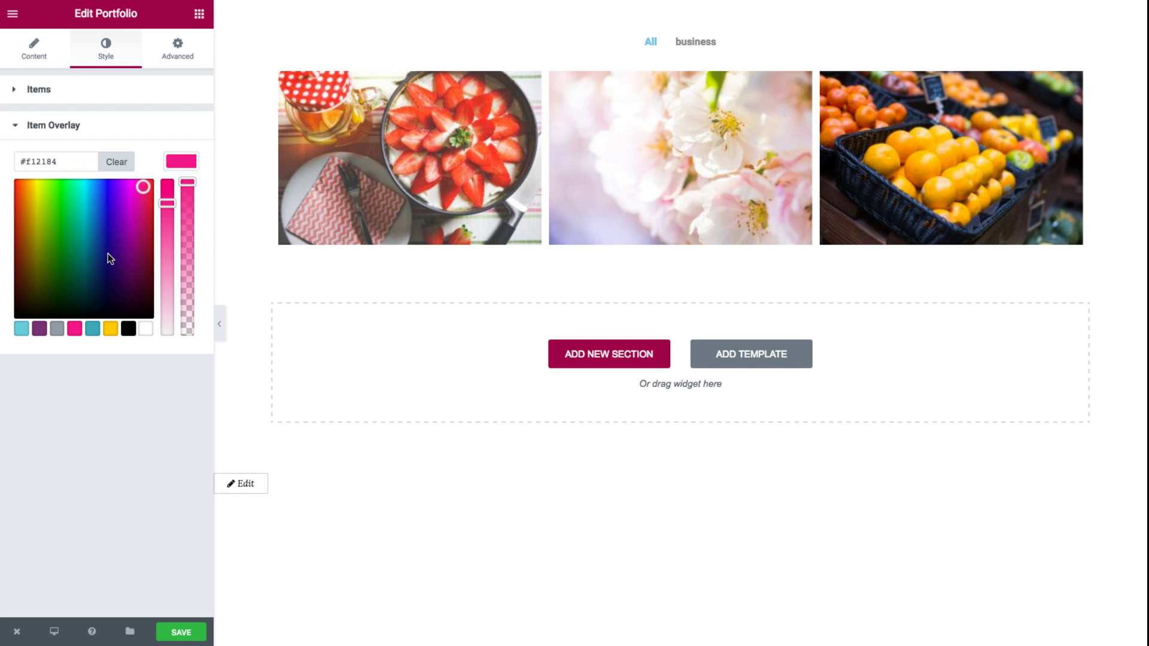
{"action": "left_click", "coordinate": [177, 173]}
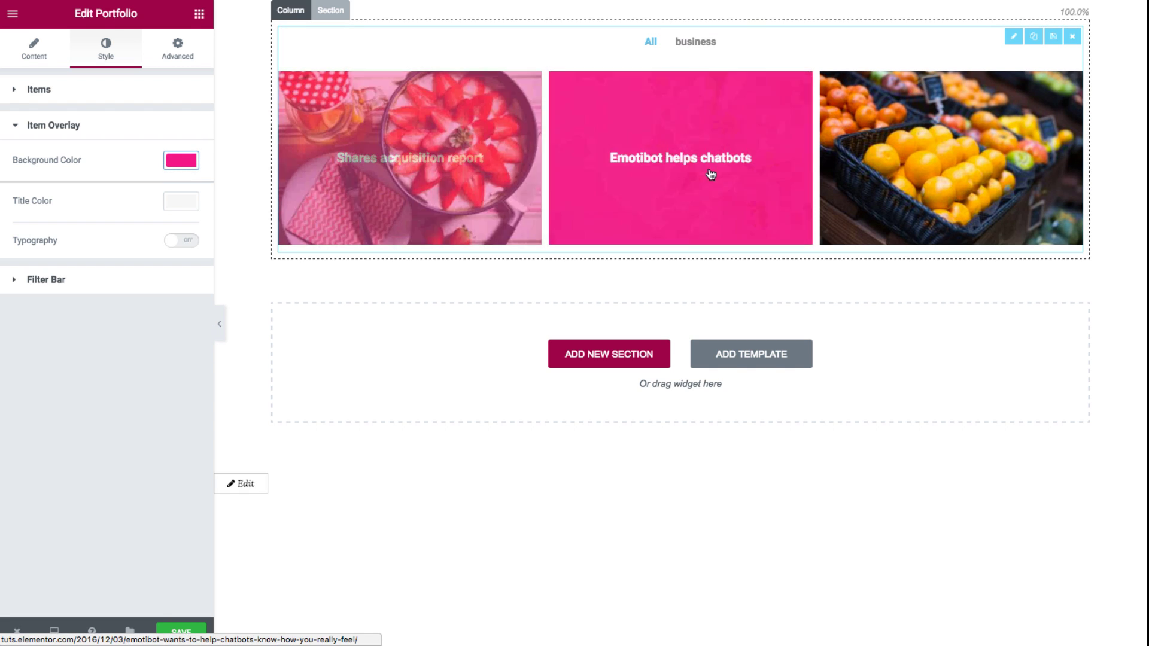
{"action": "left_click", "coordinate": [181, 160]}
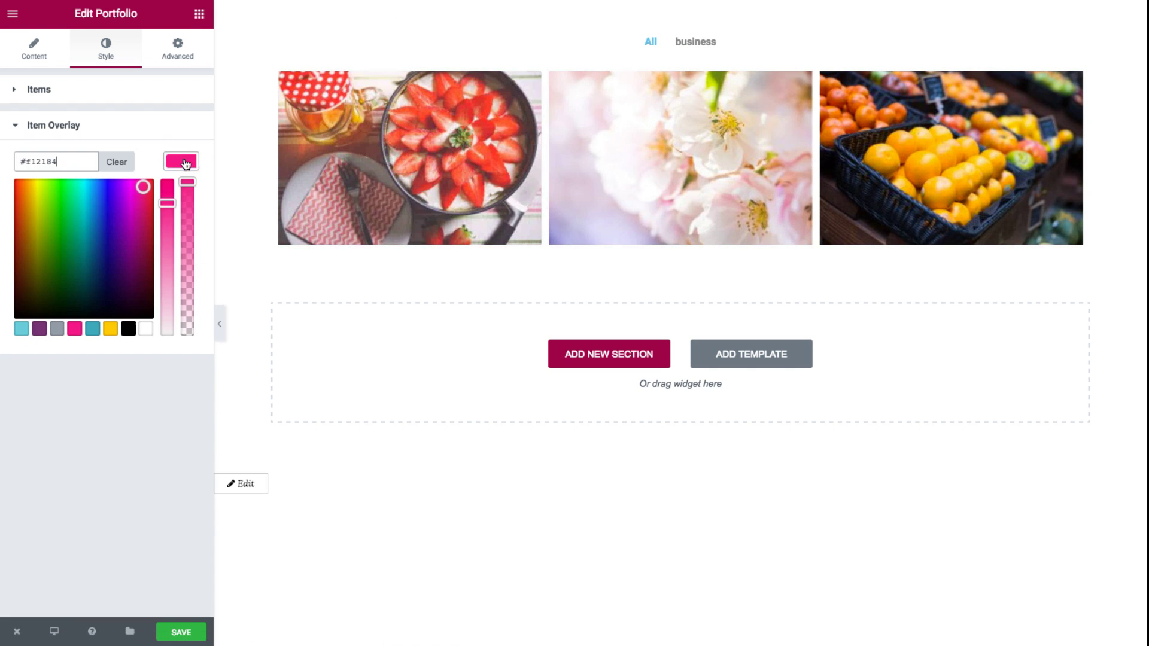
{"action": "left_click", "coordinate": [118, 161]}
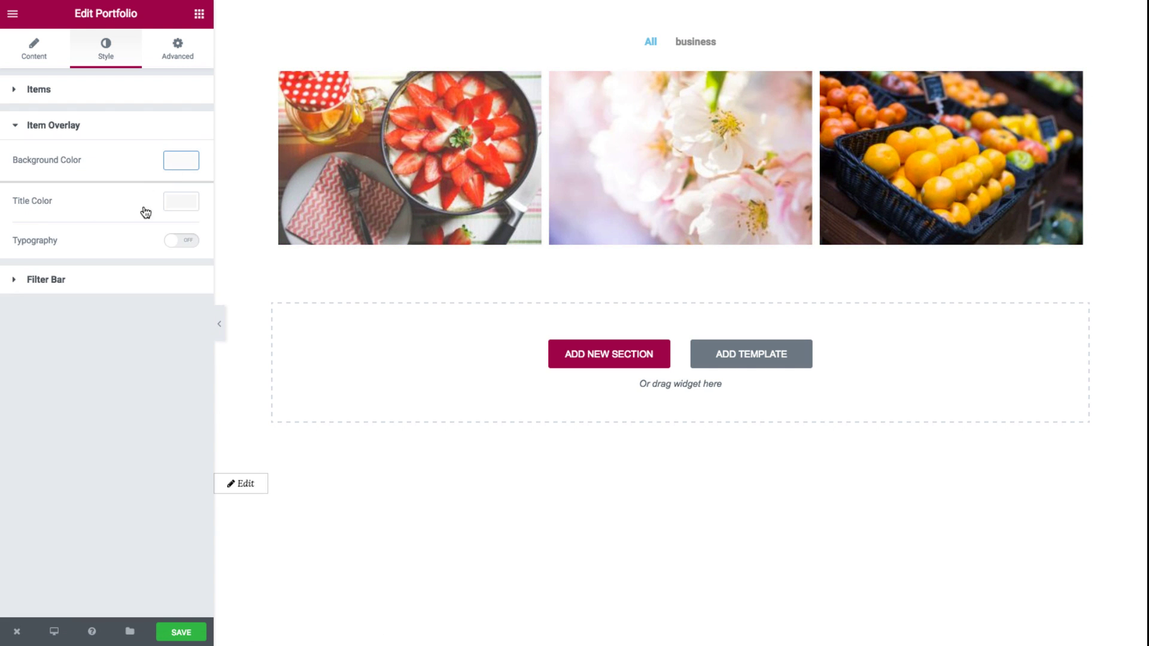
Try pink for the overlay title colour, then reset it.
{"action": "left_click", "coordinate": [191, 206]}
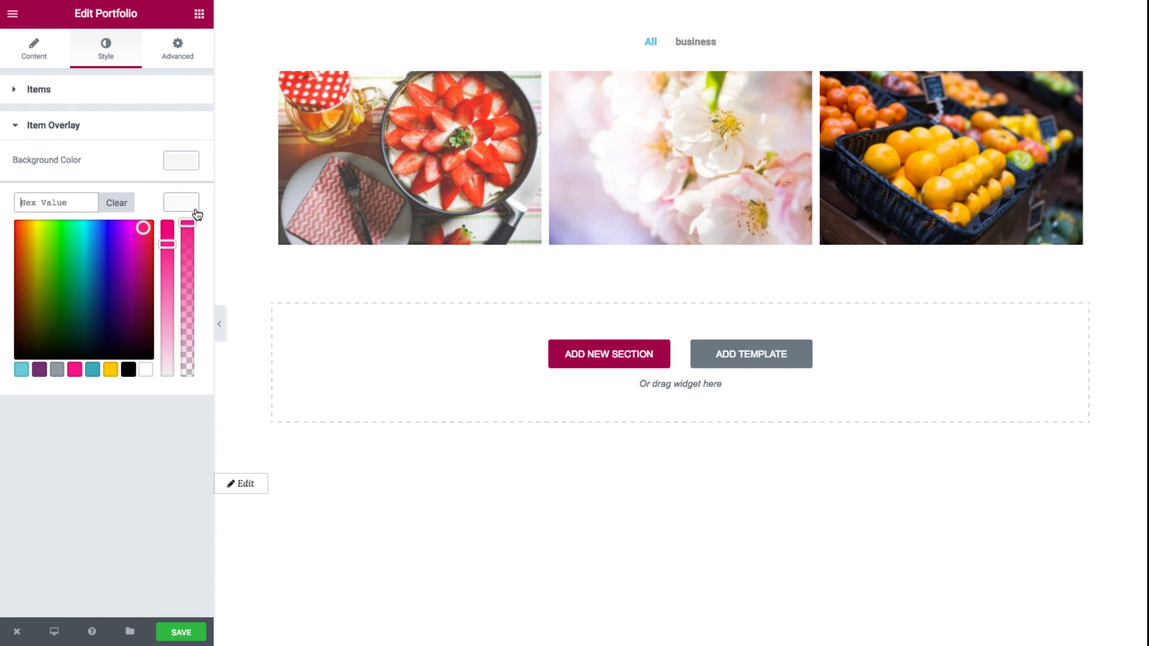
{"action": "left_click", "coordinate": [74, 370]}
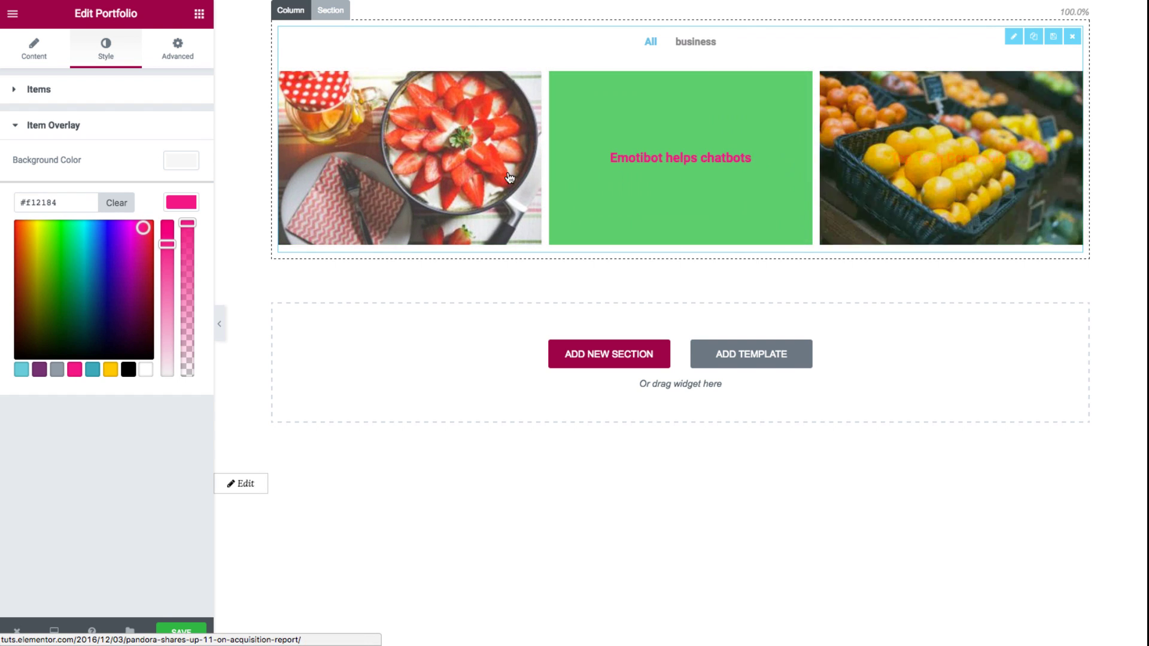
{"action": "left_click", "coordinate": [116, 203]}
{"action": "left_click", "coordinate": [169, 200]}
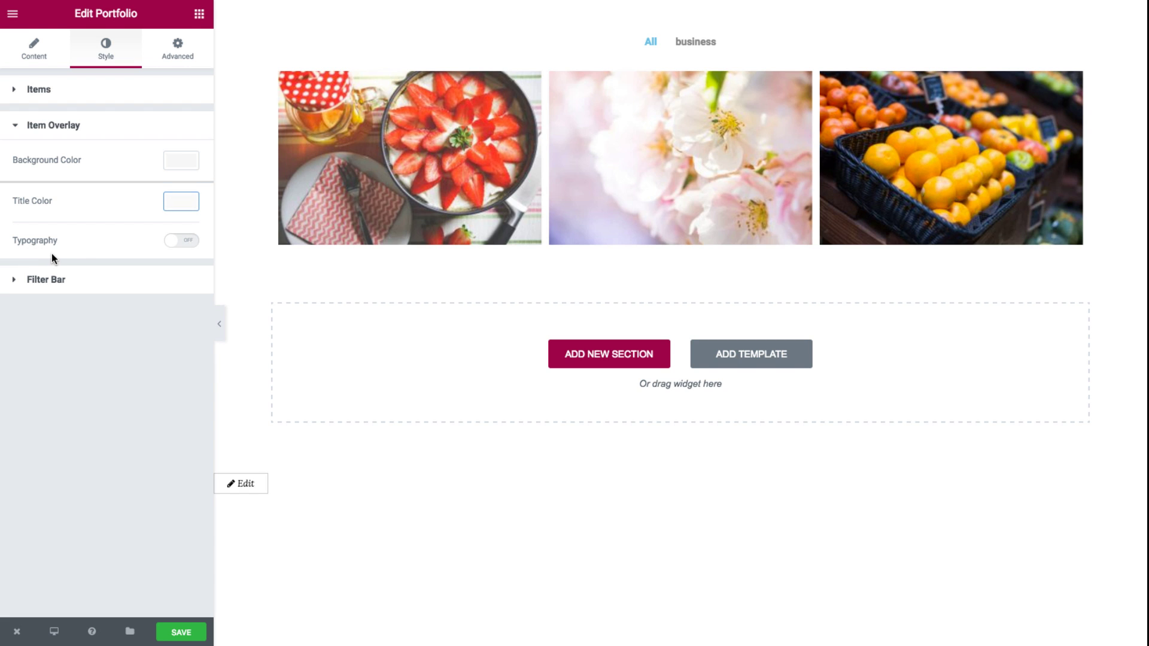
Enable custom overlay title typography, try size 99, clear it, and turn typography off.
{"action": "left_click", "coordinate": [187, 242]}
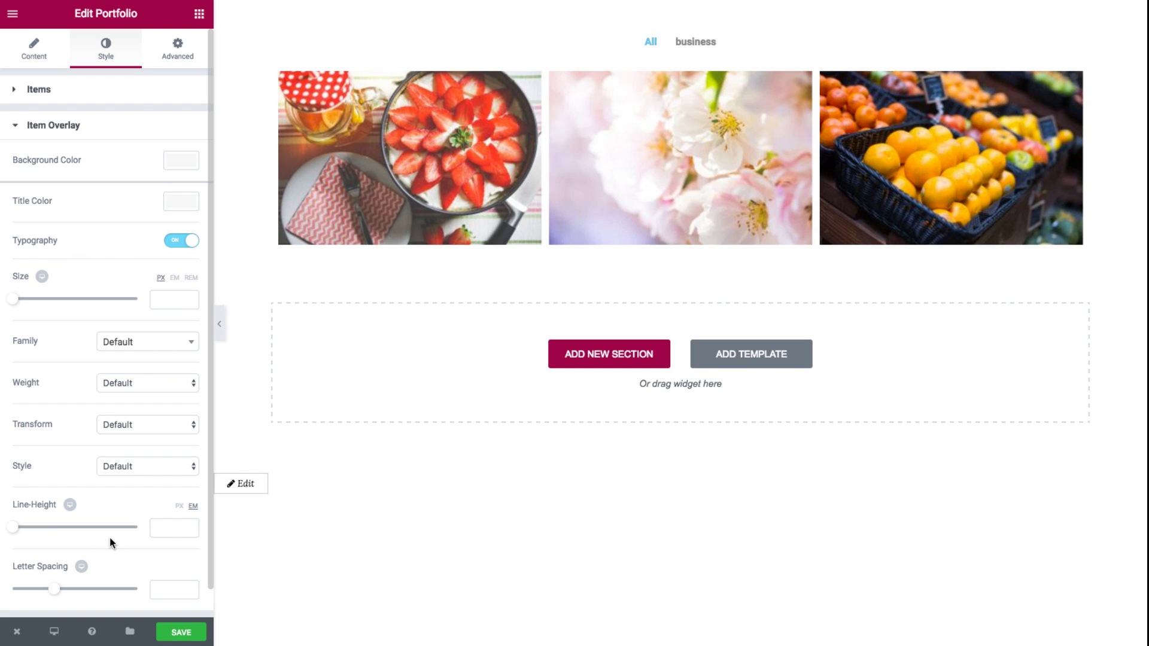
{"action": "left_click_drag", "start_coordinate": [13, 300], "coordinate": [74, 299]}
{"action": "double_click", "coordinate": [149, 299]}
{"action": "key", "text": "BackSpace"}
{"action": "left_click", "coordinate": [171, 247]}
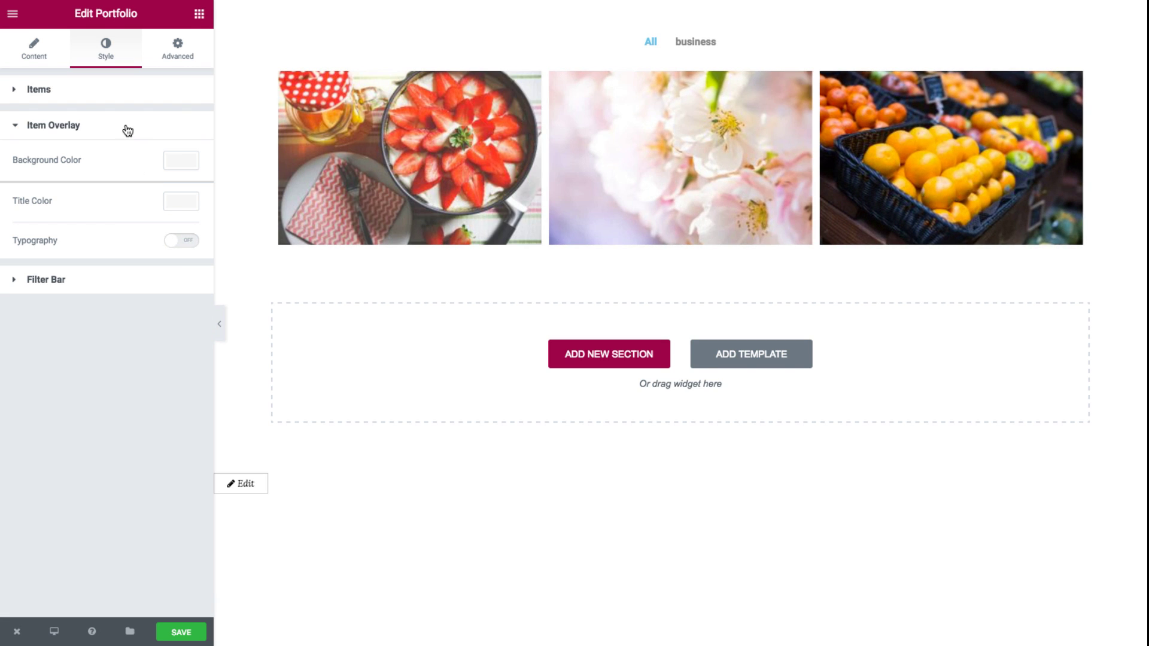
Try pink for the filter bar Color and Active Color, then reset both to default.
{"action": "left_click", "coordinate": [128, 131]}
{"action": "left_click", "coordinate": [92, 165]}
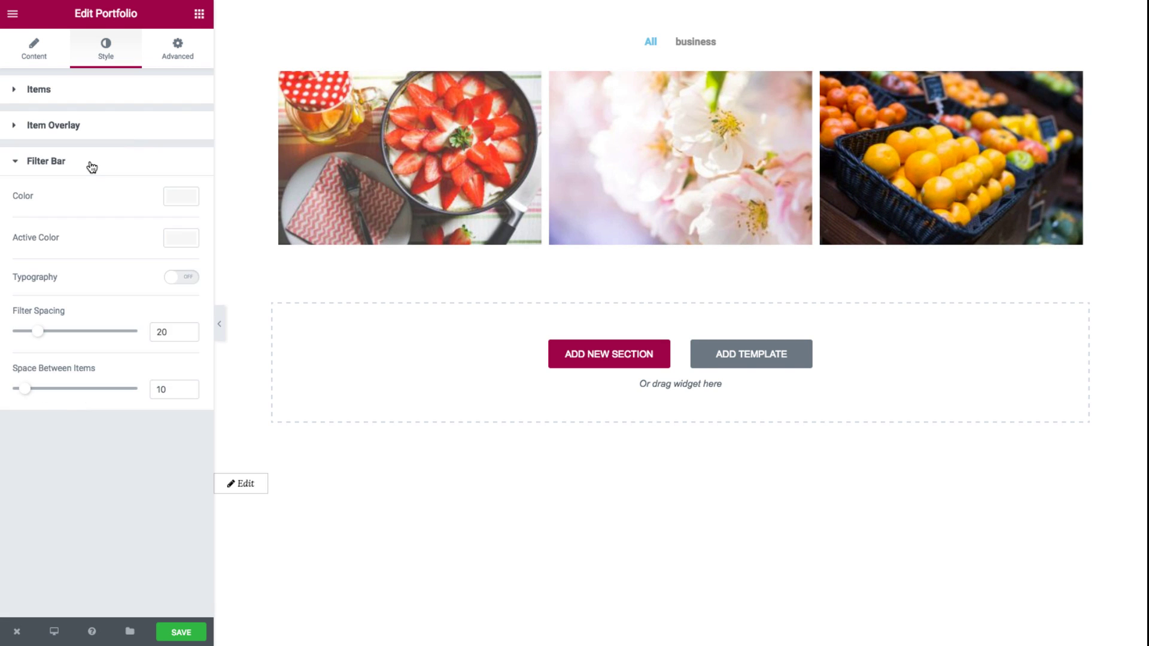
{"action": "left_click", "coordinate": [170, 196]}
{"action": "left_click", "coordinate": [79, 373]}
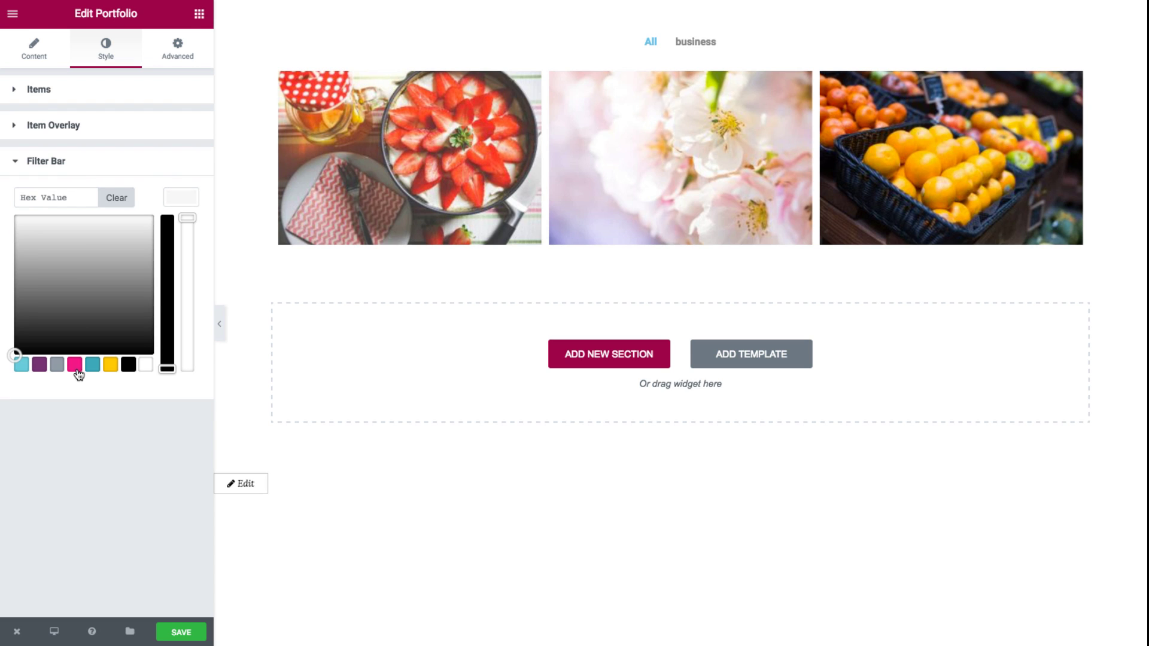
{"action": "left_click", "coordinate": [106, 193]}
{"action": "left_click", "coordinate": [179, 198]}
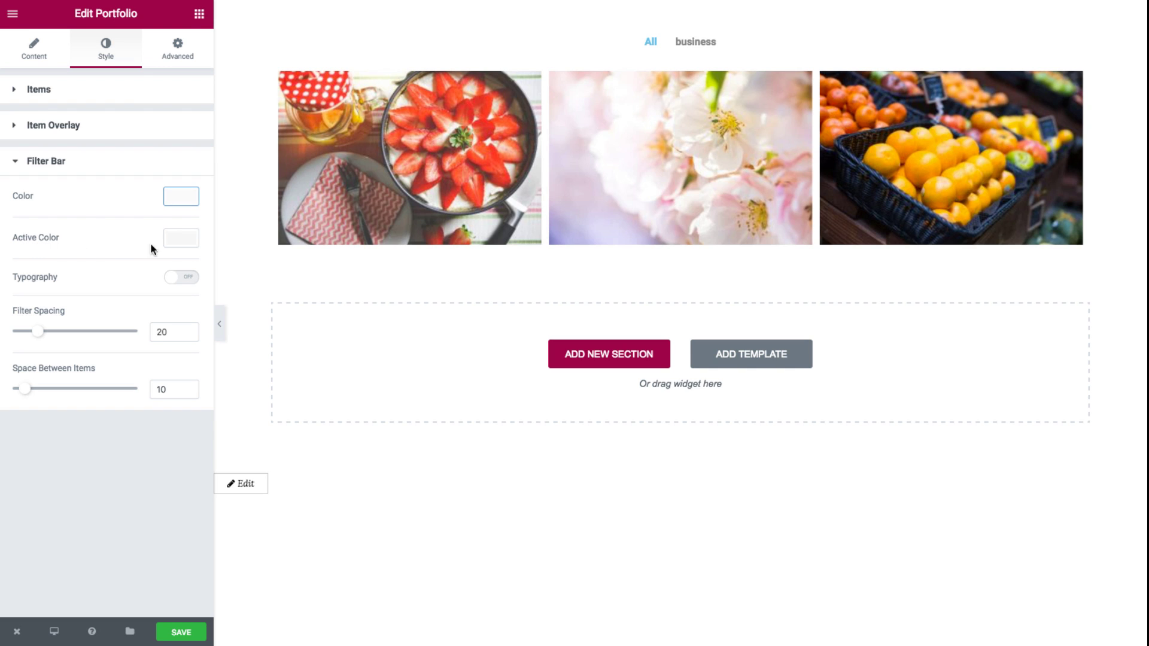
{"action": "left_click", "coordinate": [177, 242]}
{"action": "left_click", "coordinate": [74, 407]}
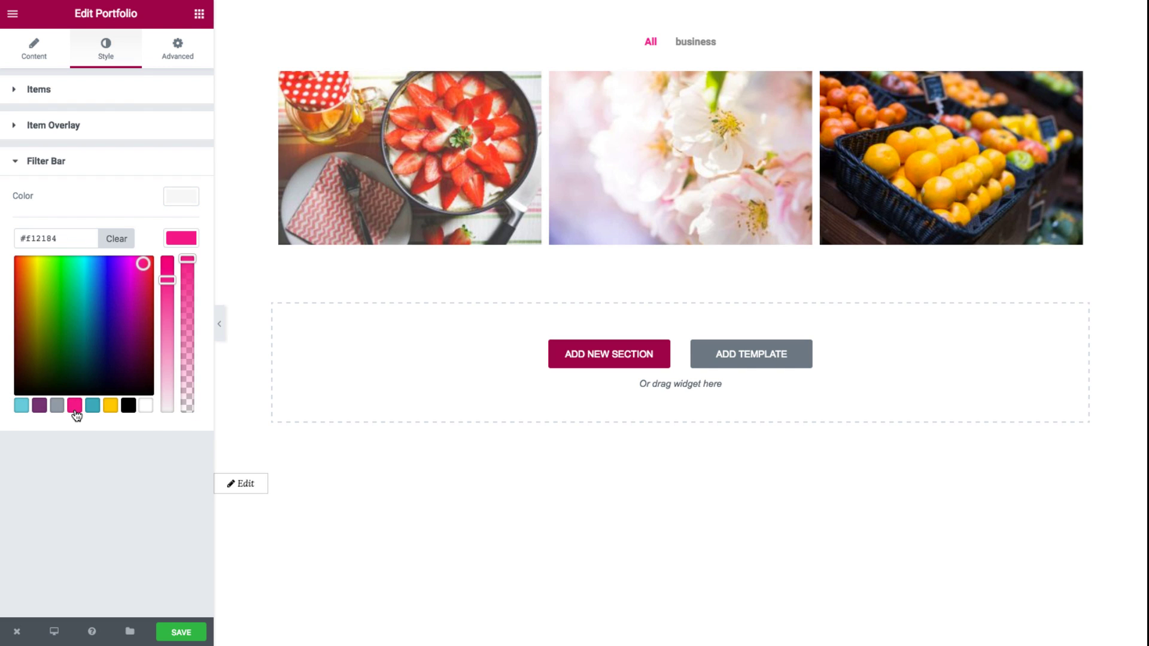
{"action": "left_click", "coordinate": [111, 241]}
{"action": "left_click", "coordinate": [169, 241]}
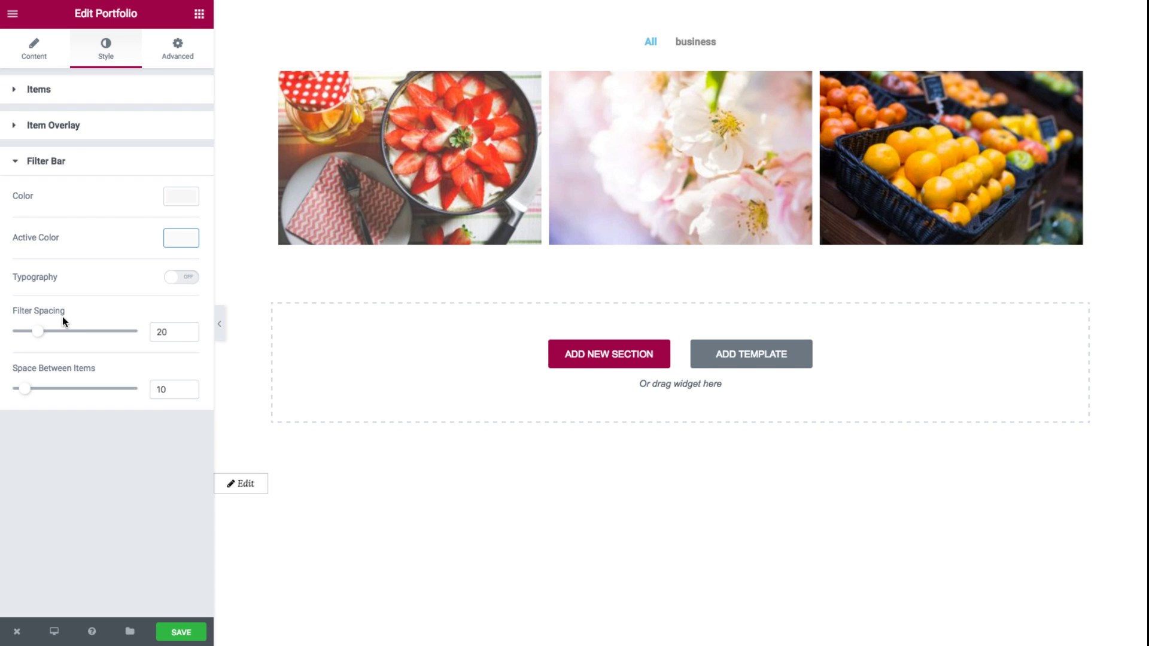
Set Filter Spacing to 20 and Space Between Items to 10, then collapse Filter Bar.
{"action": "left_click_drag", "start_coordinate": [37, 331], "coordinate": [83, 335]}
{"action": "double_click", "coordinate": [152, 329]}
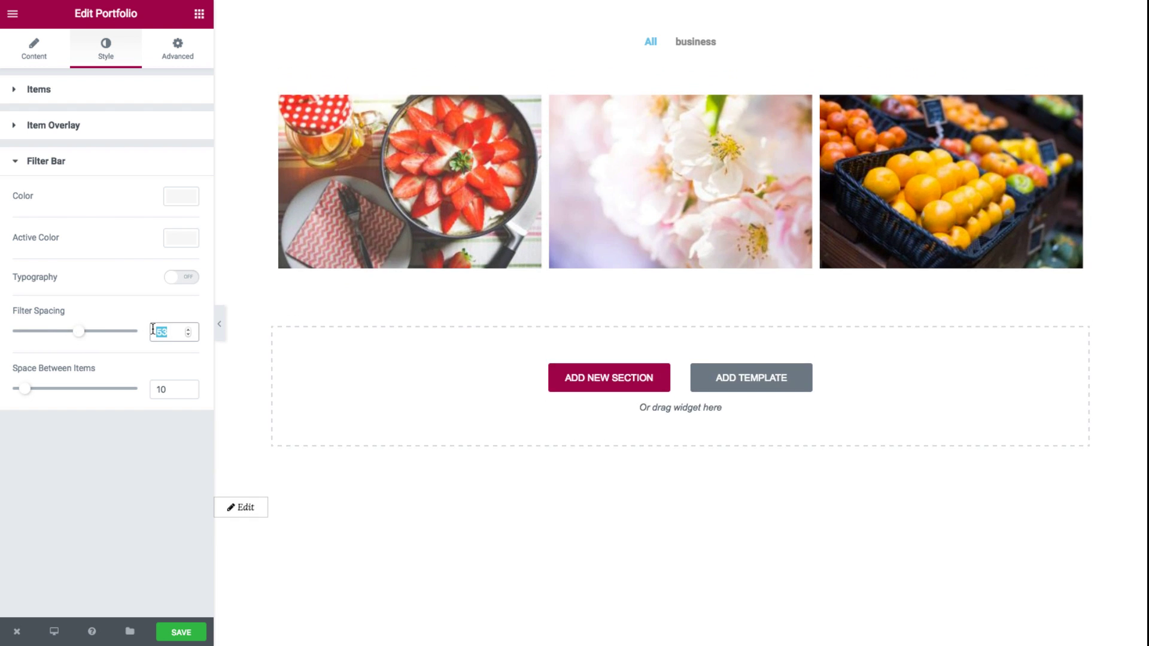
{"action": "type", "text": "20"}
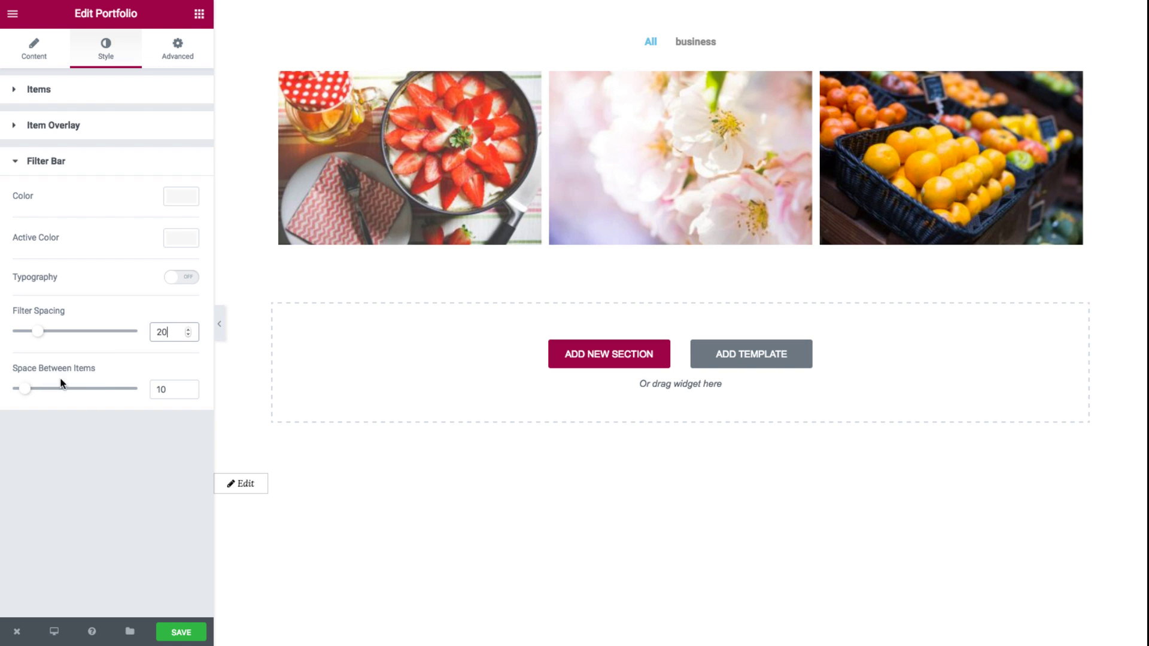
{"action": "mouse_move", "coordinate": [30, 391]}
{"action": "left_mouse_down"}
{"action": "mouse_move", "coordinate": [98, 390]}
{"action": "mouse_move", "coordinate": [39, 402]}
{"action": "left_mouse_up"}
{"action": "left_click_drag", "start_coordinate": [170, 393], "coordinate": [150, 391]}
{"action": "type", "text": "10"}
{"action": "left_click", "coordinate": [166, 160]}
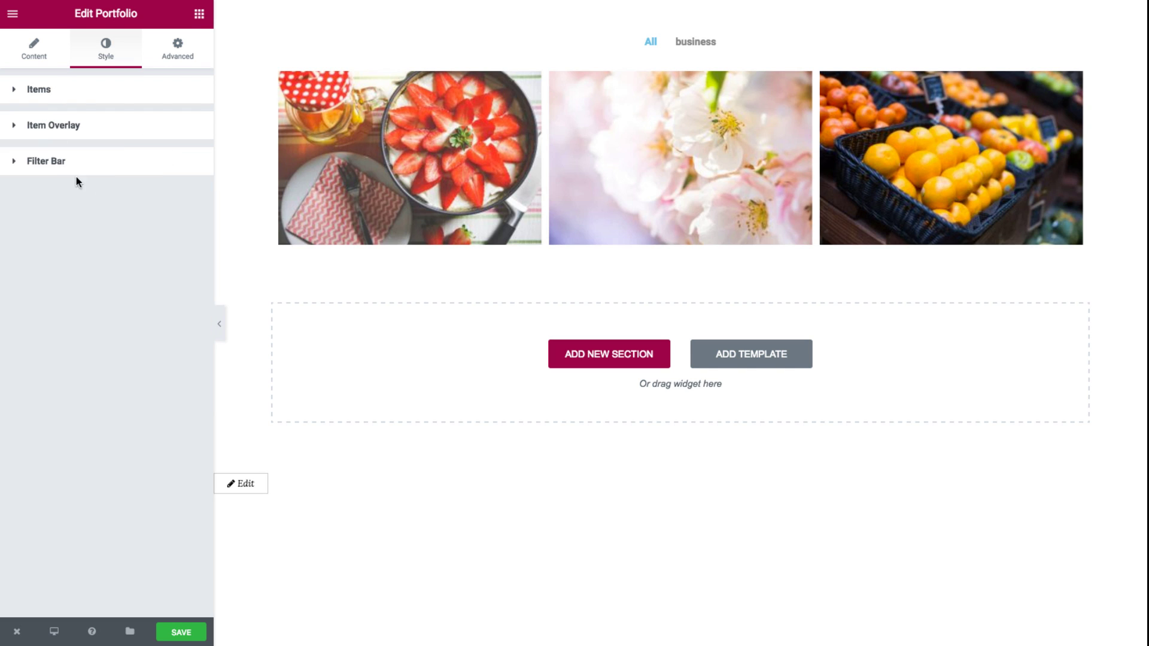